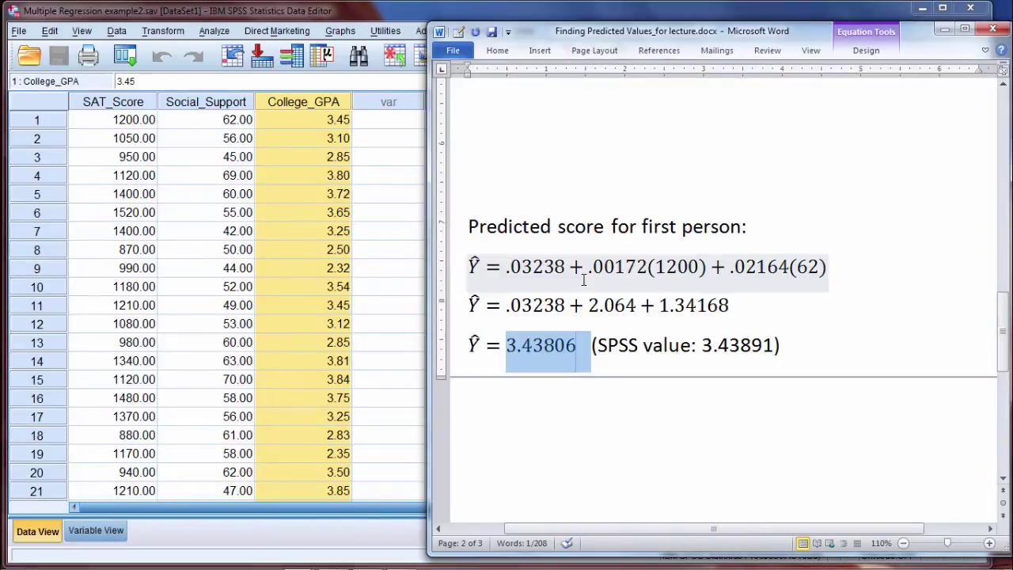
Step: Return to the top of page 1 and select the regression equation Ŷ = a + b1X1 + b2X2
{"action": "left_click", "coordinate": [789, 309]}
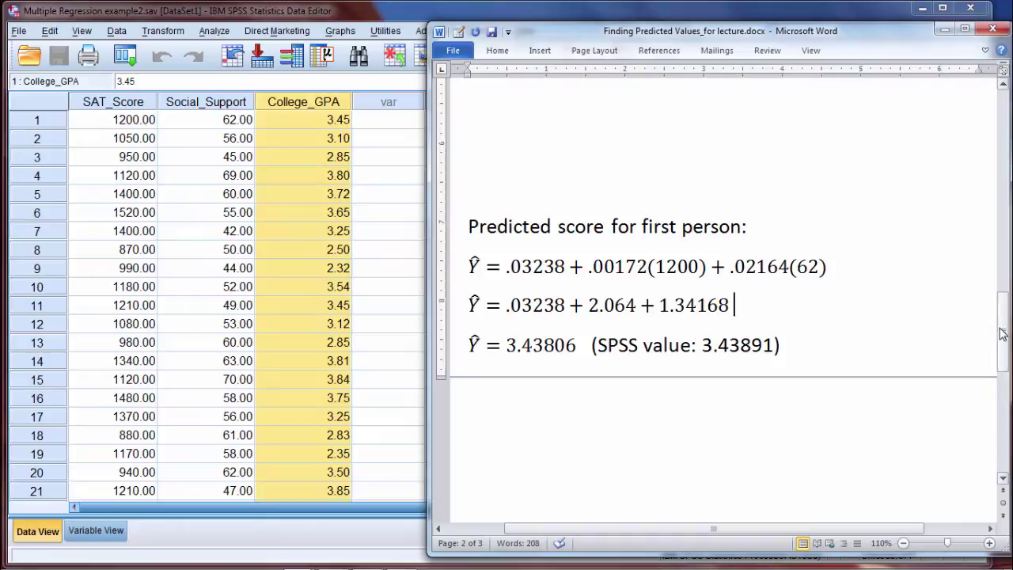
{"action": "left_click_drag", "start_coordinate": [1002, 332], "coordinate": [1002, 127]}
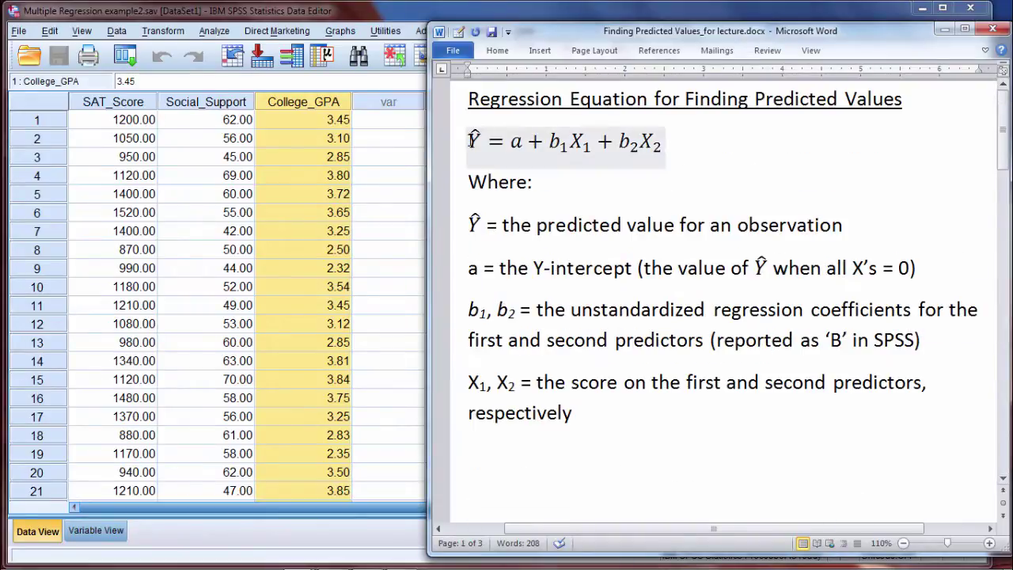
{"action": "left_click_drag", "start_coordinate": [470, 140], "coordinate": [664, 150]}
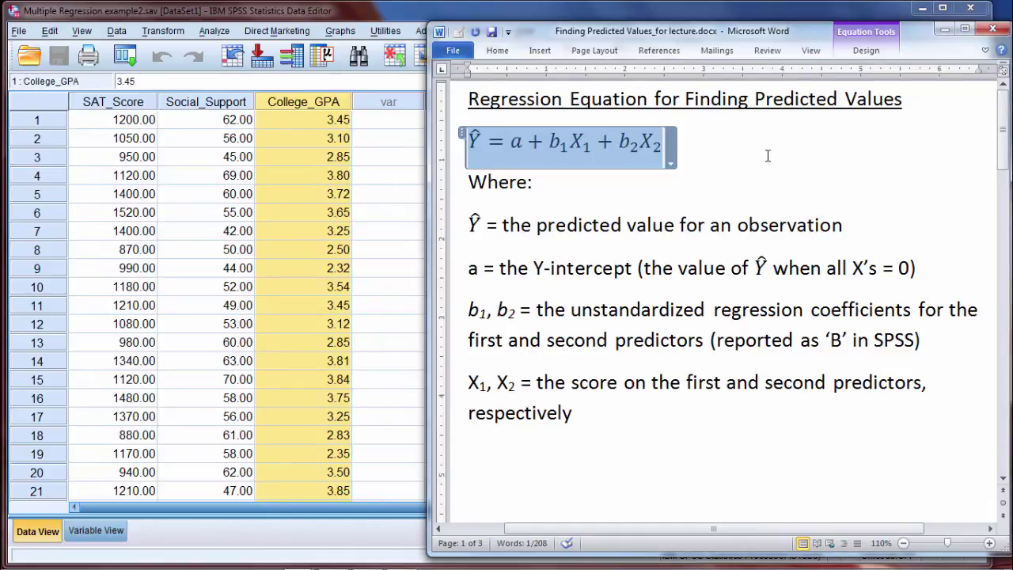
Step: Delete '+ b2X2' as a trial, undo it, reselect the full equation, then bring SPSS forward
{"action": "left_click", "coordinate": [635, 141]}
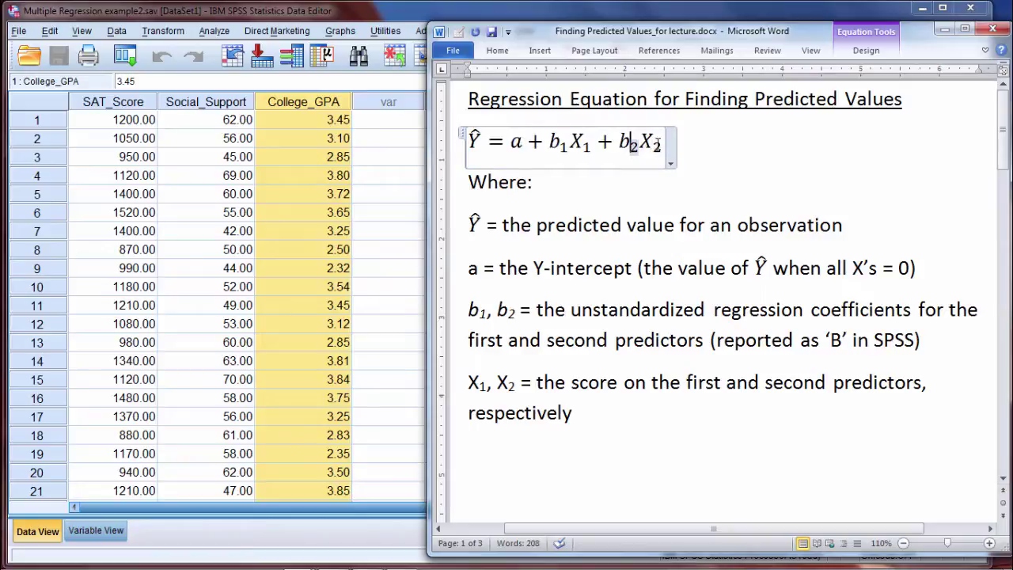
{"action": "left_click", "coordinate": [657, 144]}
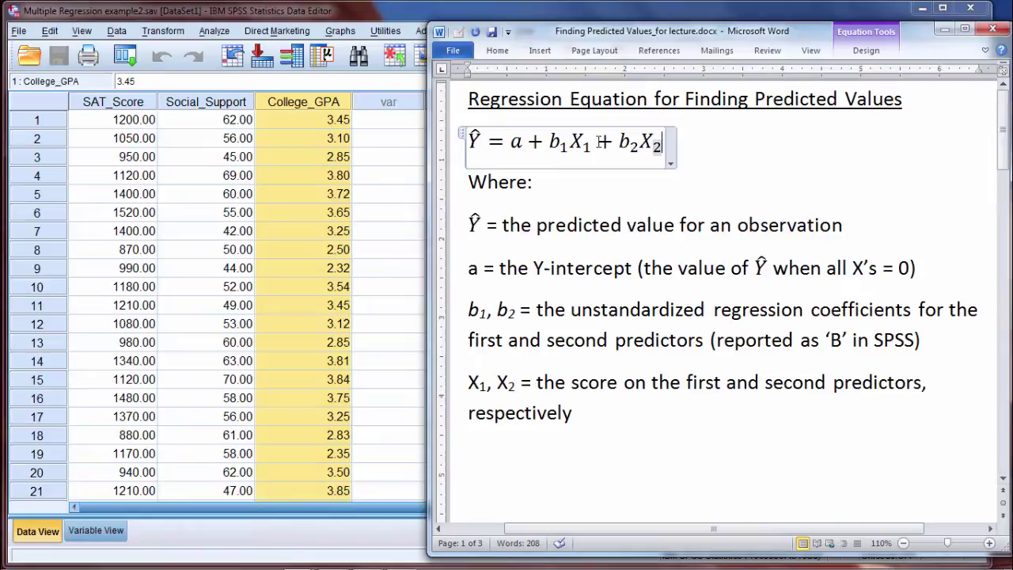
{"action": "left_click_drag", "start_coordinate": [597, 142], "coordinate": [654, 146]}
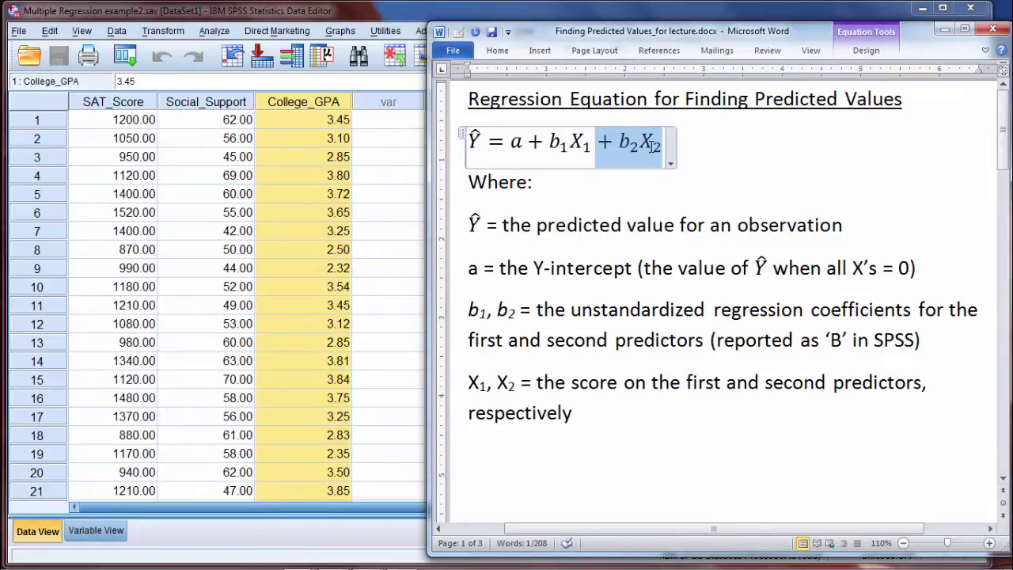
{"action": "key", "text": "Delete"}
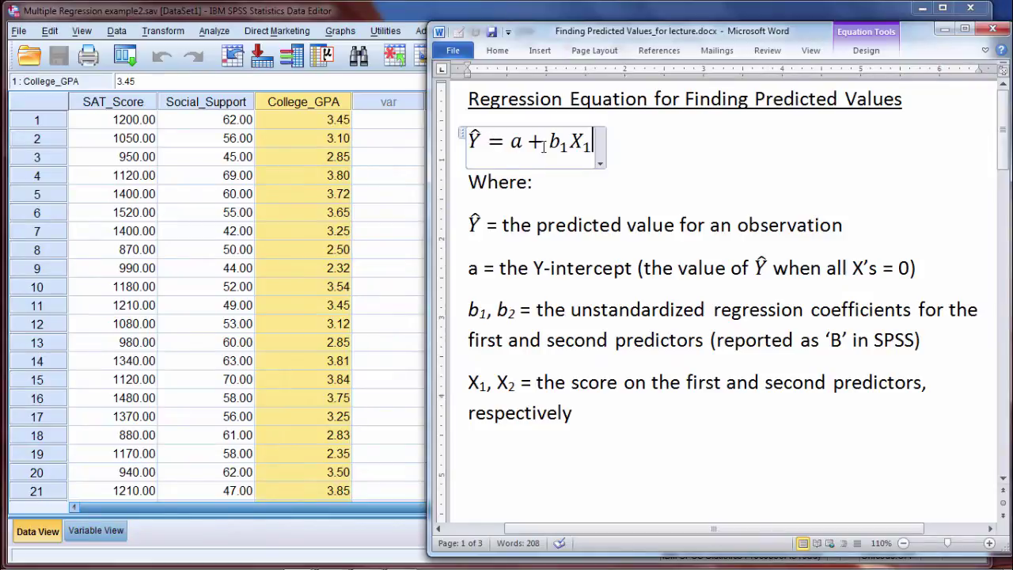
{"action": "key", "text": "ctrl+z"}
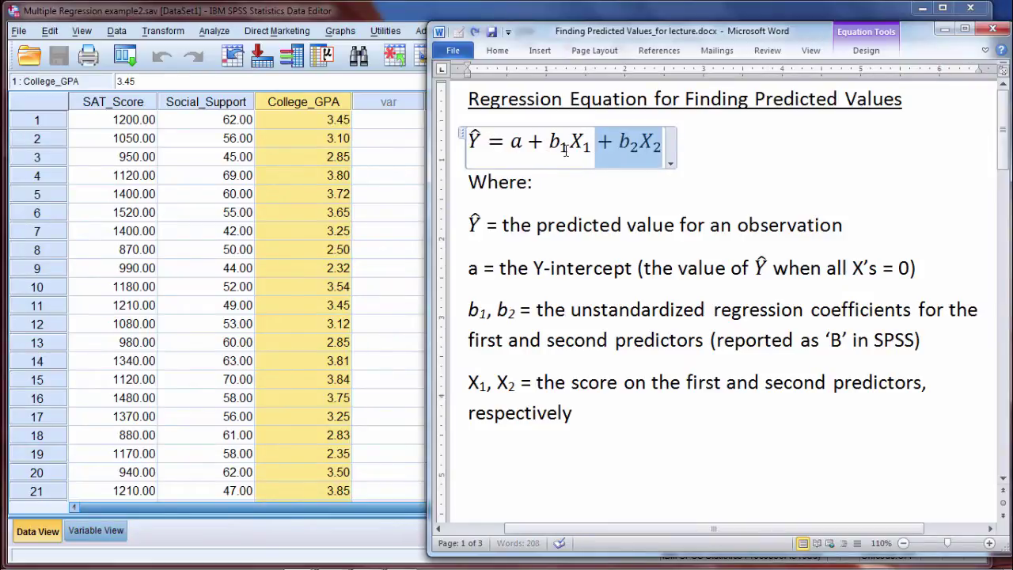
{"action": "left_click_drag", "start_coordinate": [472, 151], "coordinate": [663, 152]}
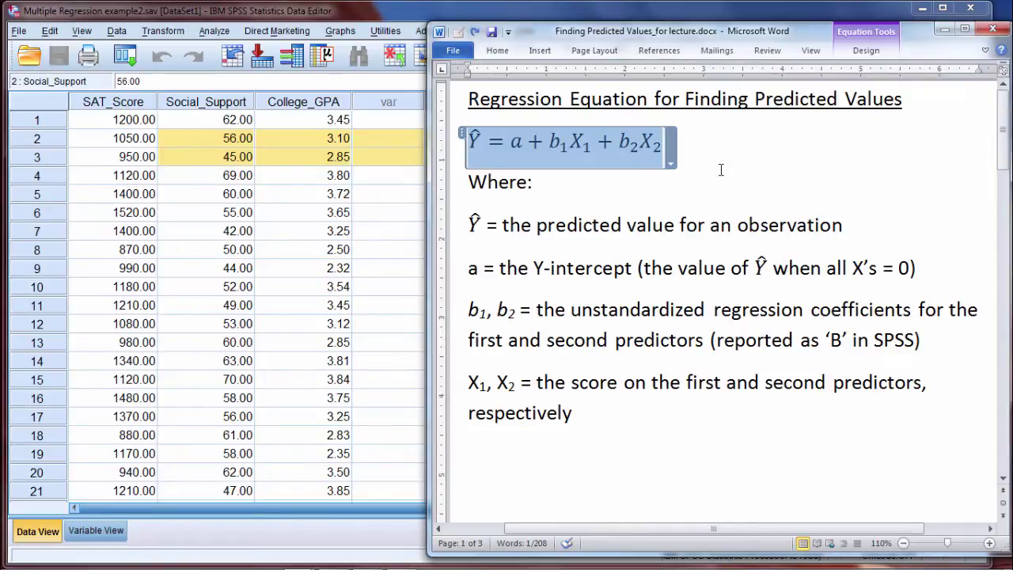
{"action": "left_click", "coordinate": [421, 218]}
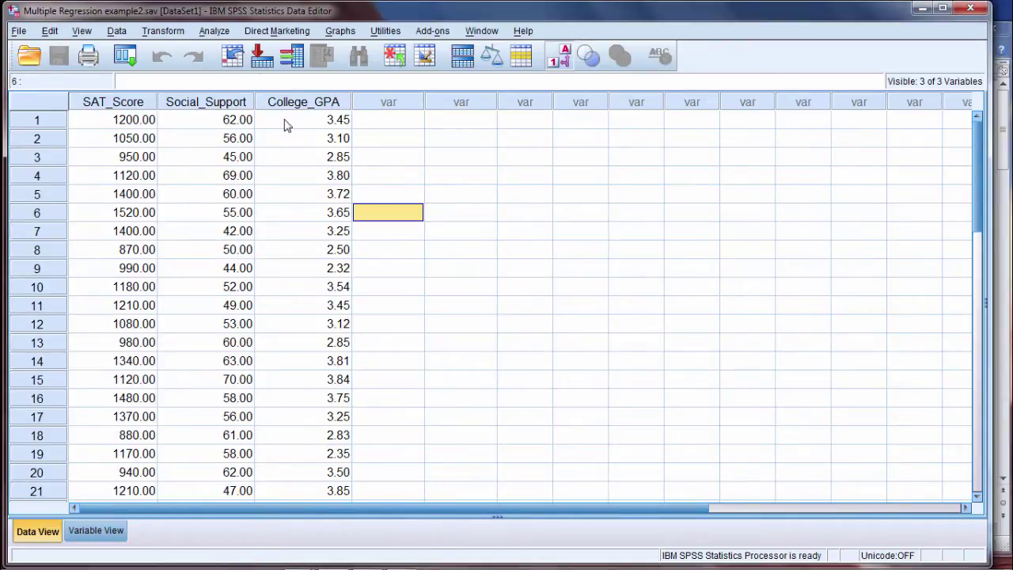
Step: Start a Linear Regression with College_GPA as dependent and SAT_Score, Social_Support as independents
{"action": "left_click", "coordinate": [214, 30]}
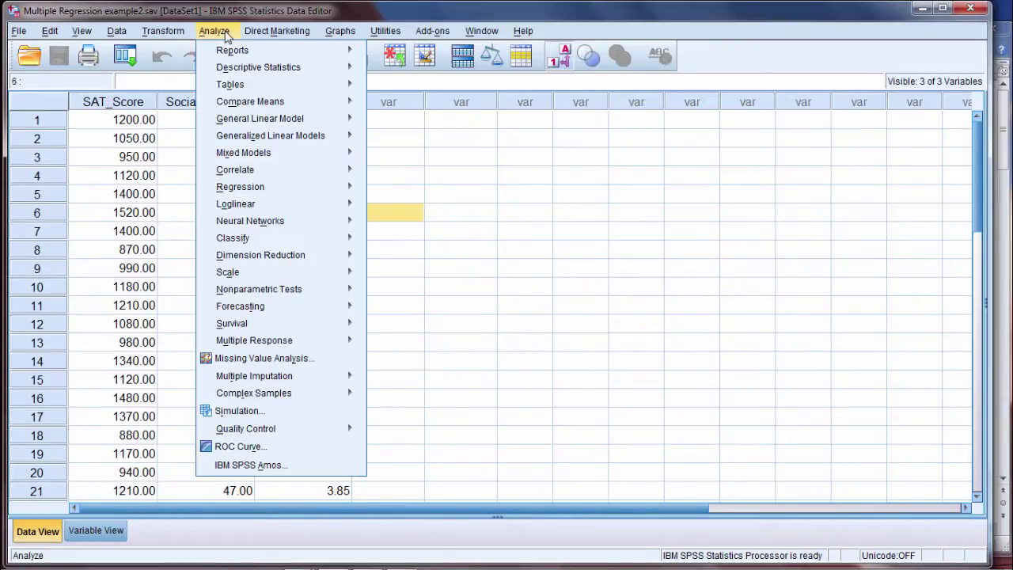
{"action": "mouse_move", "coordinate": [282, 187]}
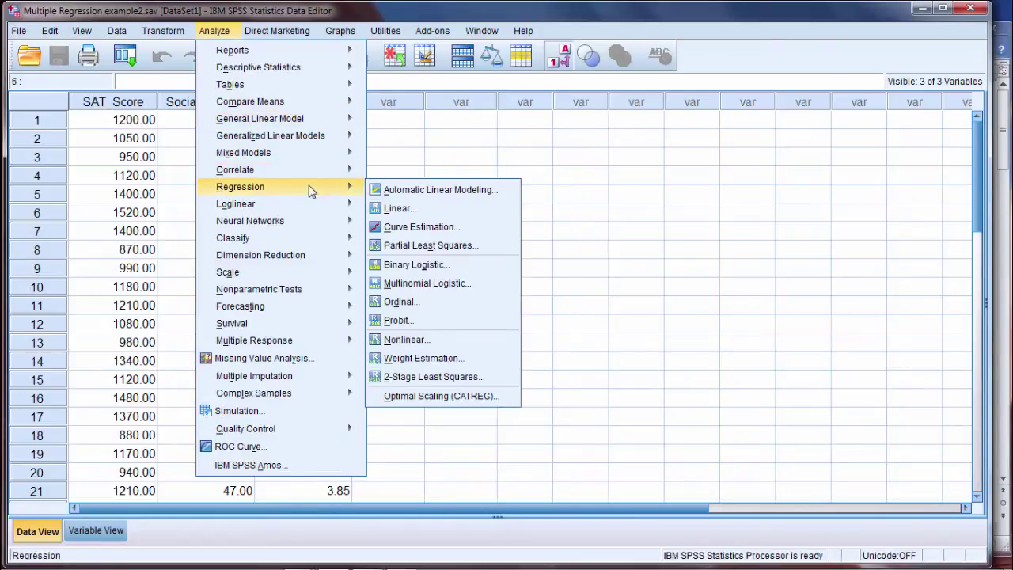
{"action": "left_click", "coordinate": [410, 208]}
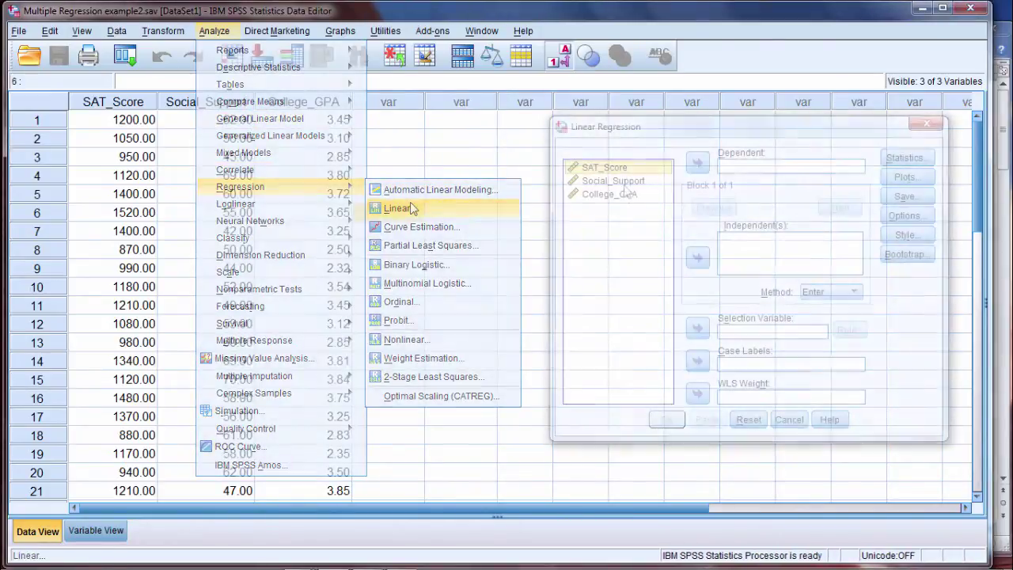
{"action": "left_click", "coordinate": [603, 193]}
{"action": "left_click", "coordinate": [697, 164]}
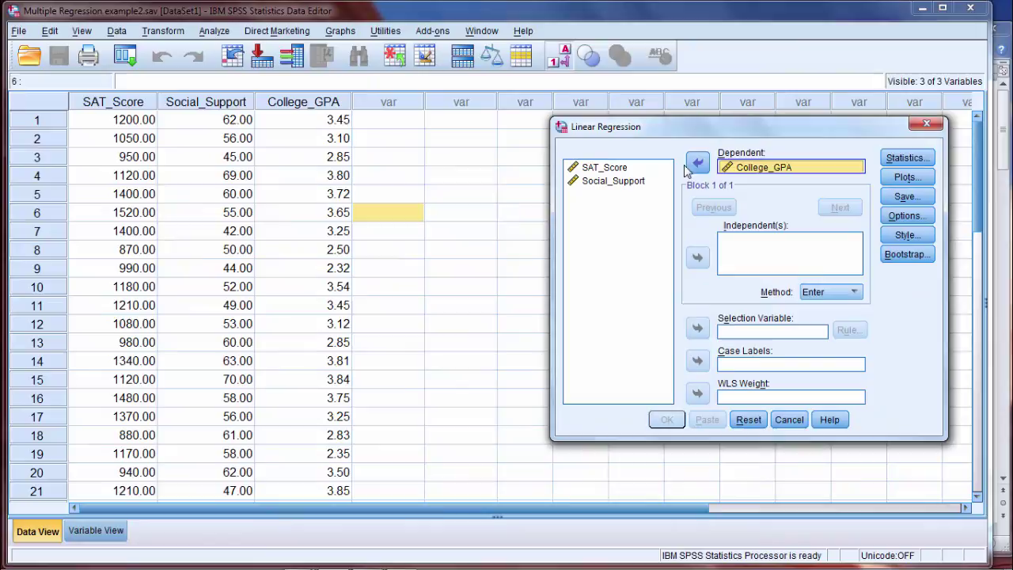
{"action": "left_click", "coordinate": [615, 168]}
{"action": "left_click", "coordinate": [611, 182], "text": "shift"}
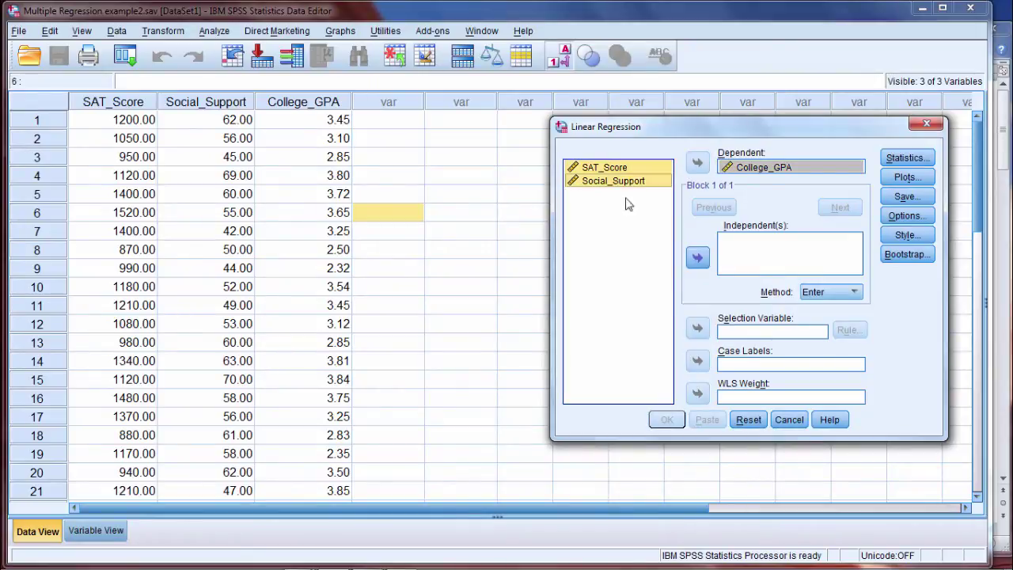
{"action": "left_click", "coordinate": [697, 258]}
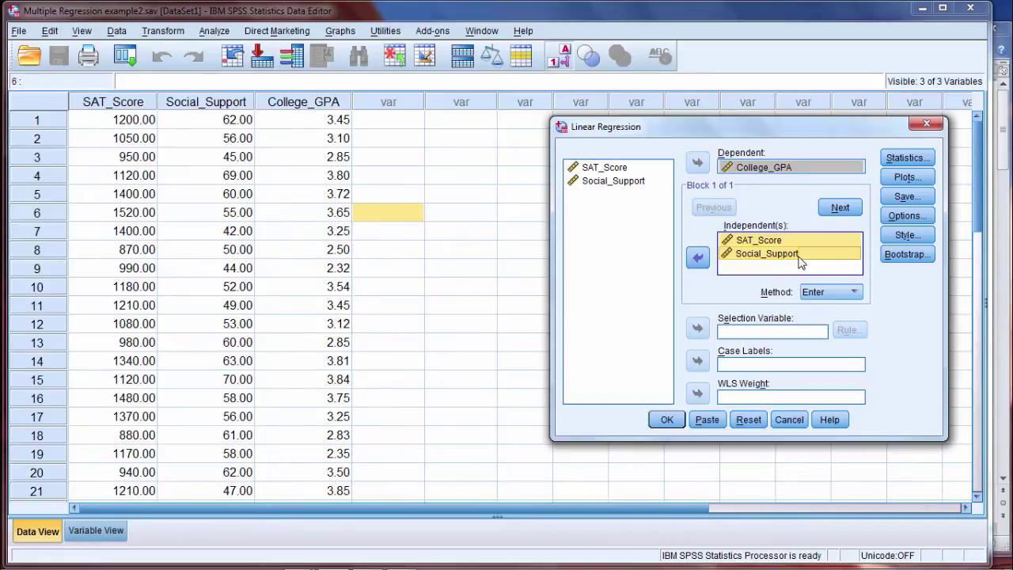
Step: In the regression's Save options, tick Unstandardized predicted values and confirm
{"action": "left_click", "coordinate": [913, 201]}
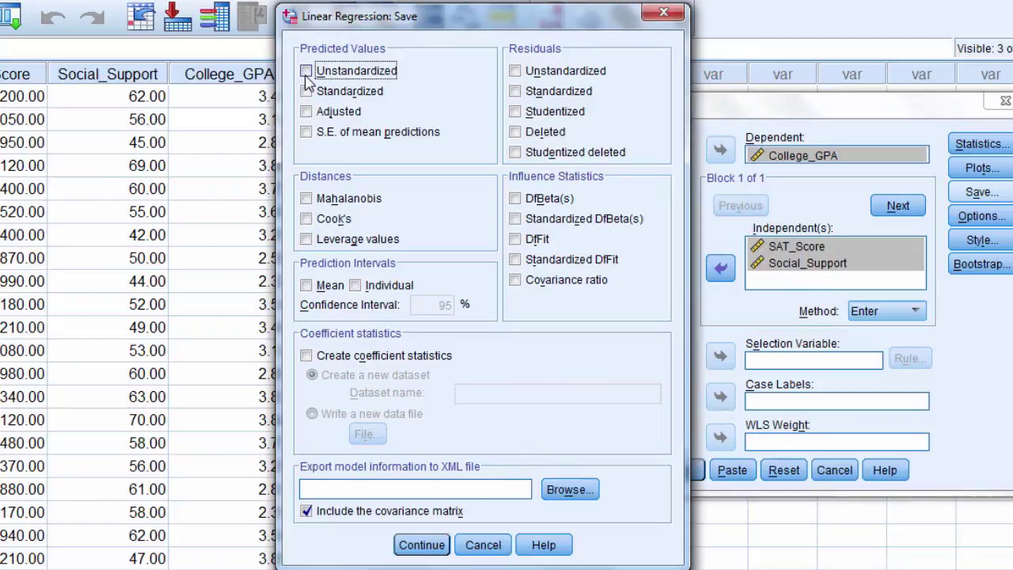
{"action": "left_click", "coordinate": [306, 73]}
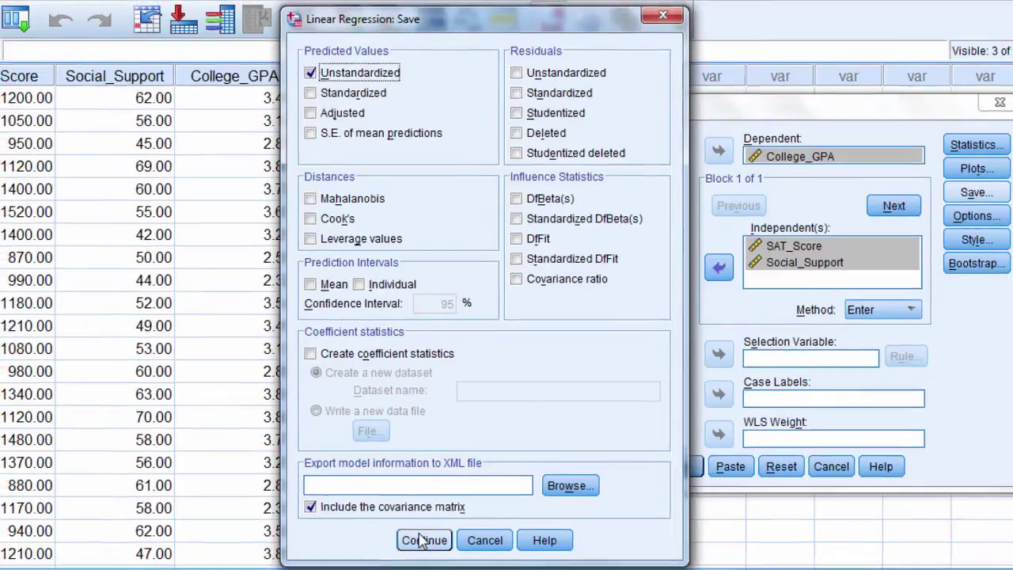
{"action": "left_click", "coordinate": [423, 544]}
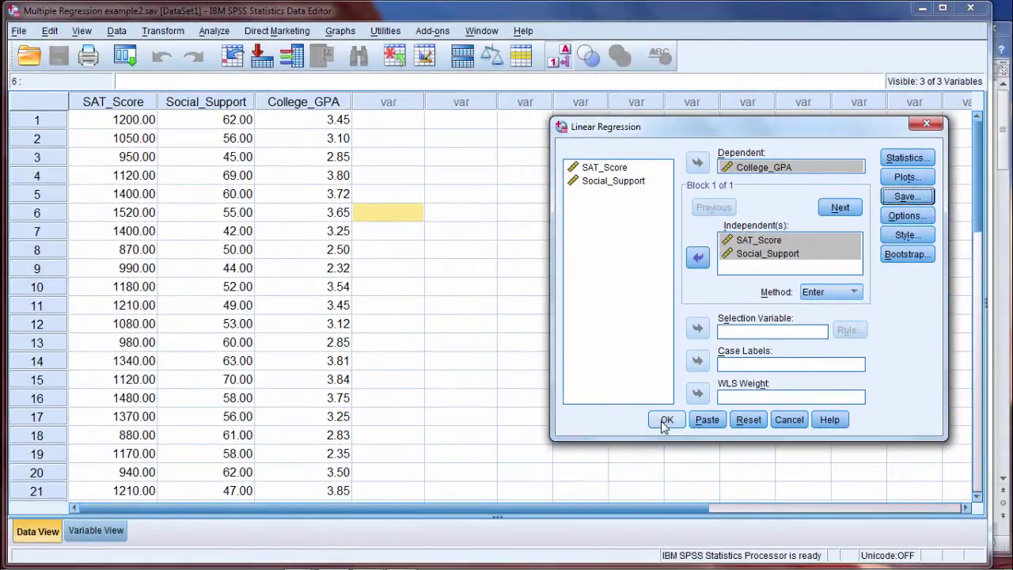
Step: Run the regression and select the Coefficients table's B values .032, .002 and .022
{"action": "left_click", "coordinate": [672, 440]}
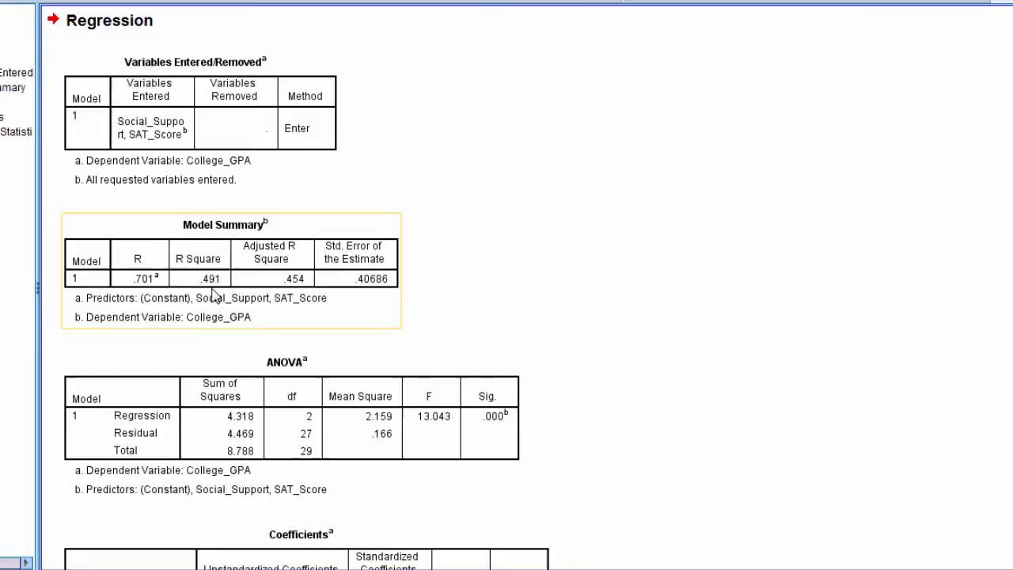
{"action": "scroll", "coordinate": [434, 411], "scroll_direction": "down", "scroll_amount": 4}
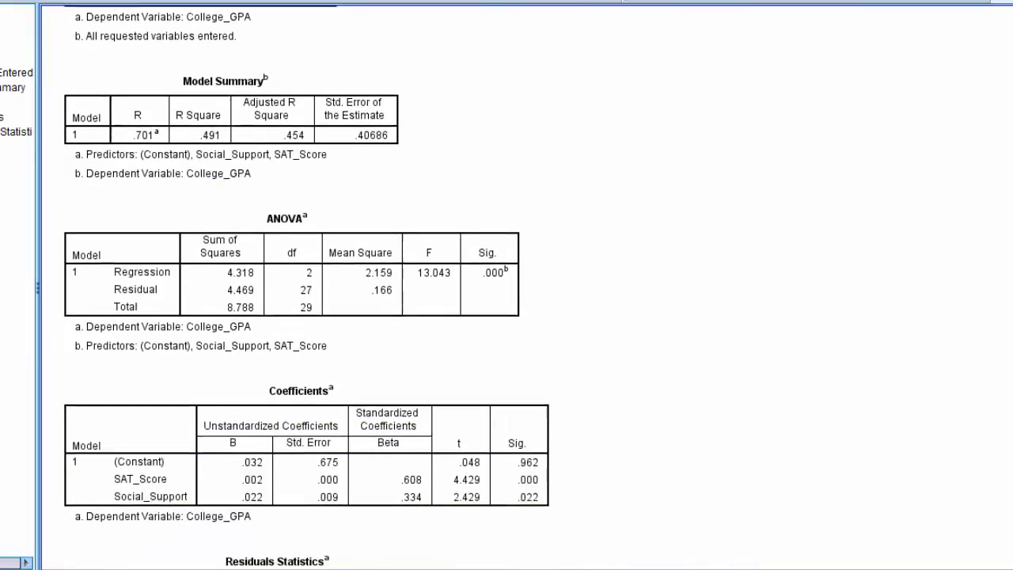
{"action": "scroll", "coordinate": [330, 293], "scroll_direction": "down", "scroll_amount": 2}
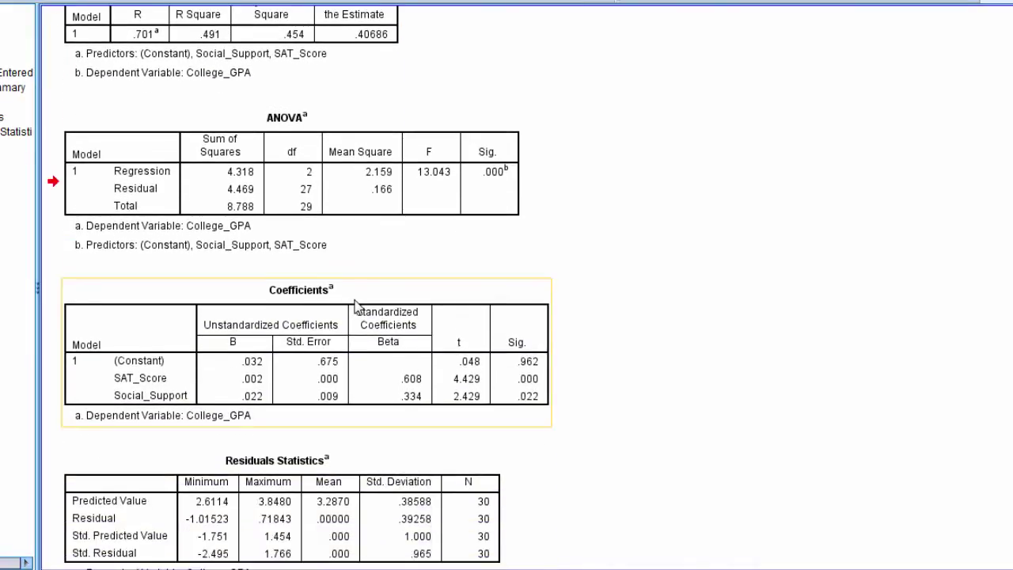
{"action": "left_click", "coordinate": [329, 301]}
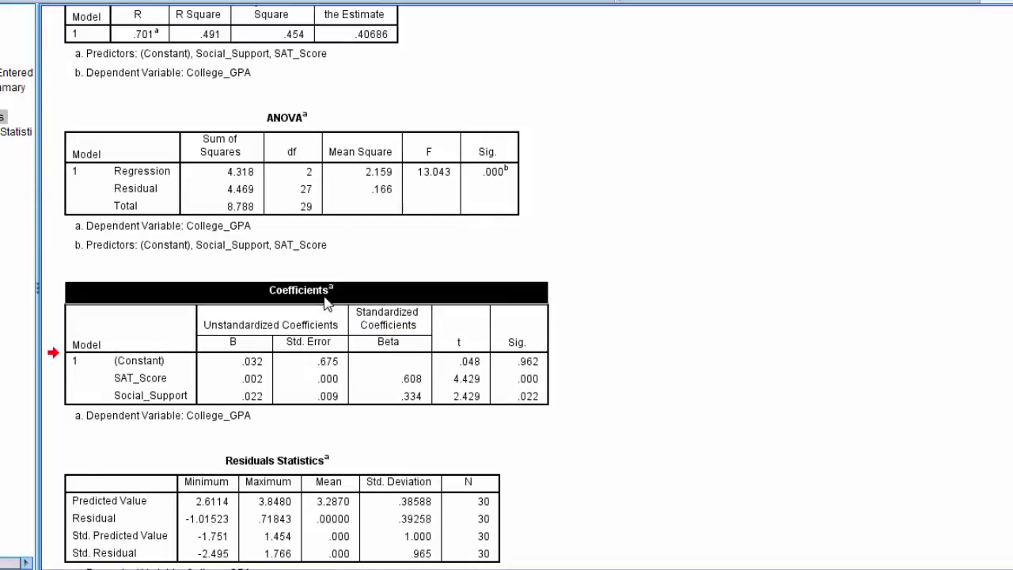
{"action": "left_click_drag", "start_coordinate": [246, 368], "coordinate": [264, 388]}
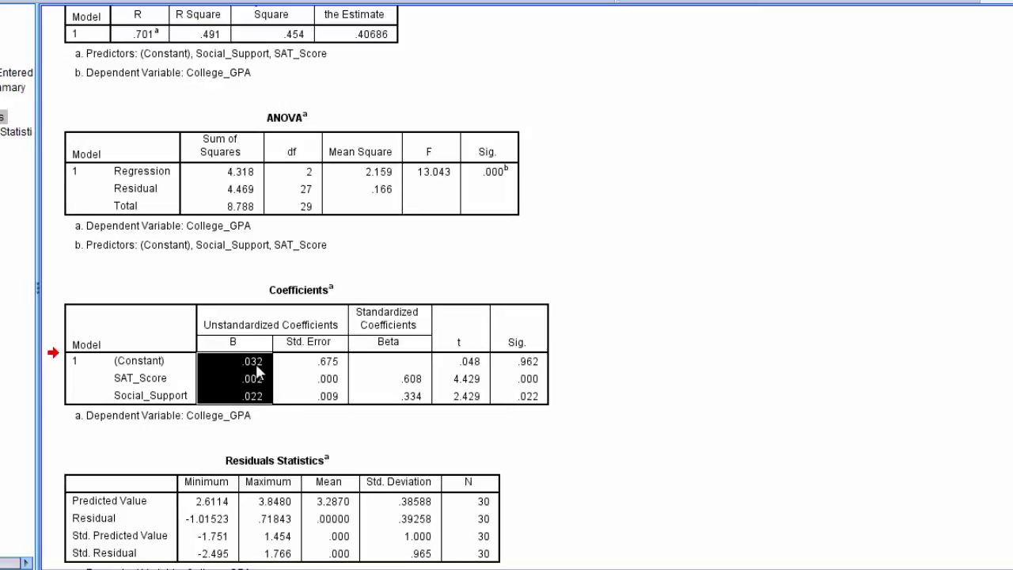
Step: Format the selected B coefficient cells to show 5 decimal places
{"action": "right_click", "coordinate": [254, 401]}
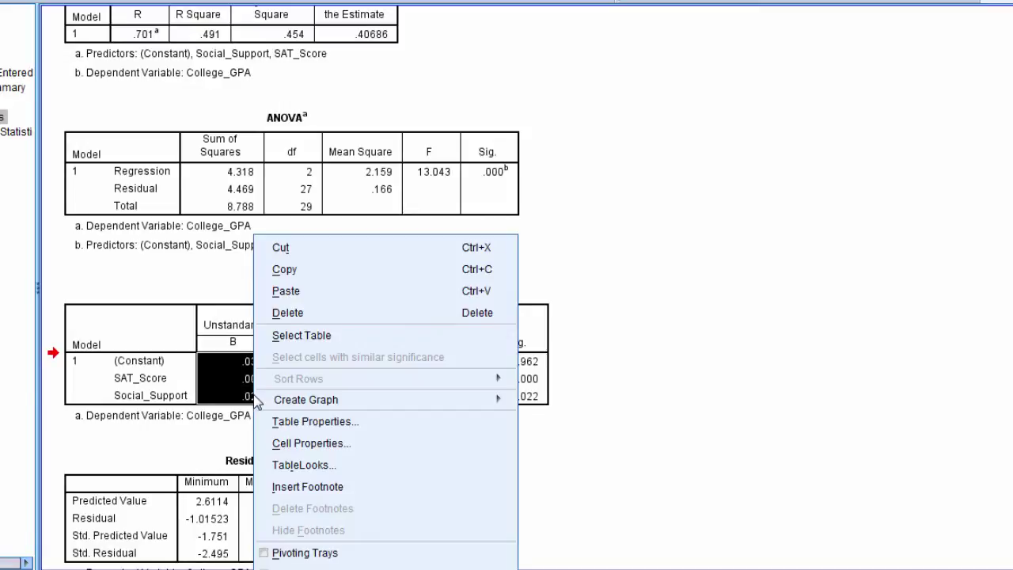
{"action": "left_click", "coordinate": [302, 443]}
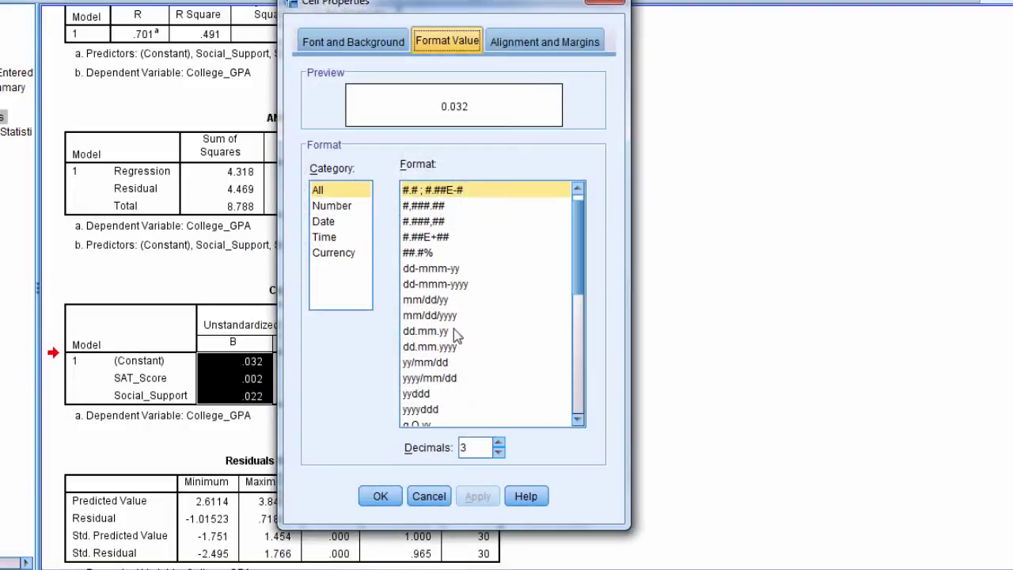
{"action": "left_click", "coordinate": [499, 443]}
{"action": "left_click", "coordinate": [499, 443]}
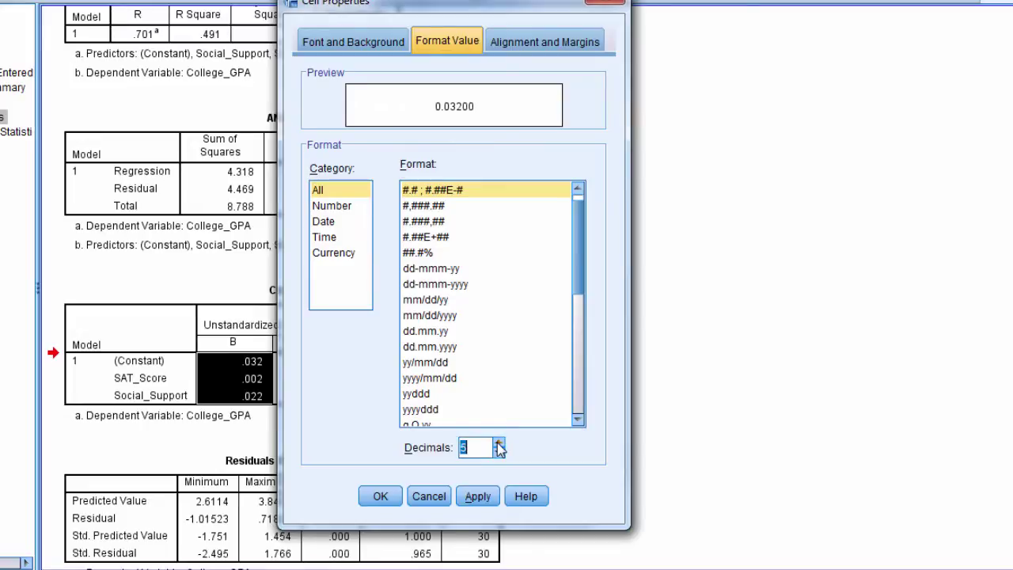
{"action": "left_click", "coordinate": [477, 497]}
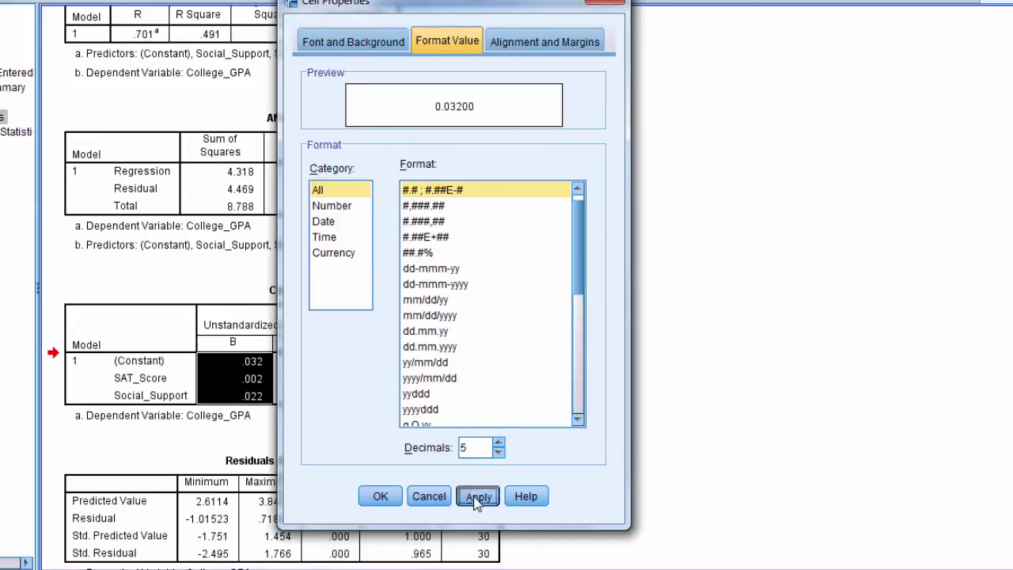
{"action": "left_click", "coordinate": [396, 497]}
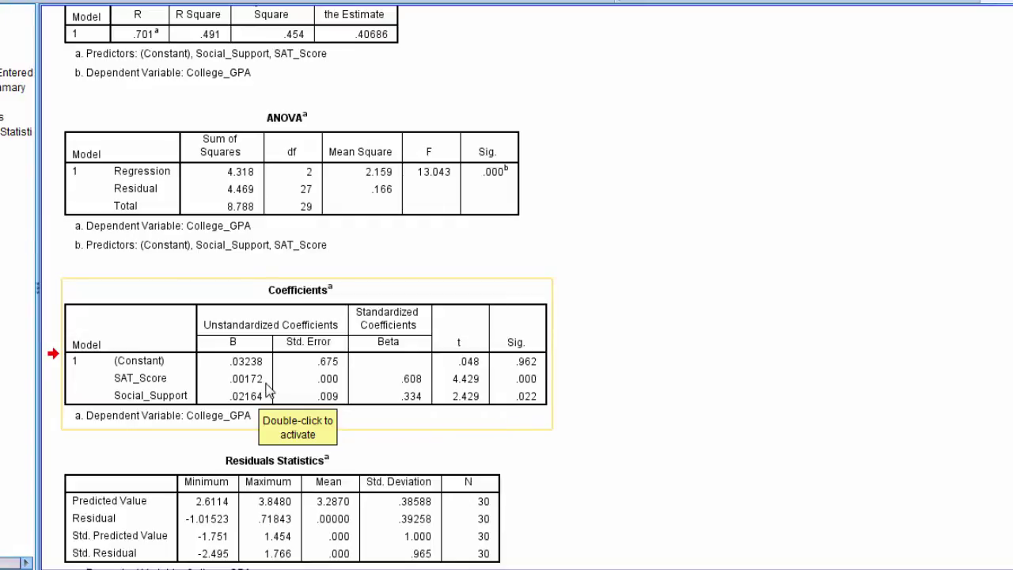
Step: Reopen Cell Properties for the three B cells in the Coefficients table
{"action": "left_click", "coordinate": [264, 370]}
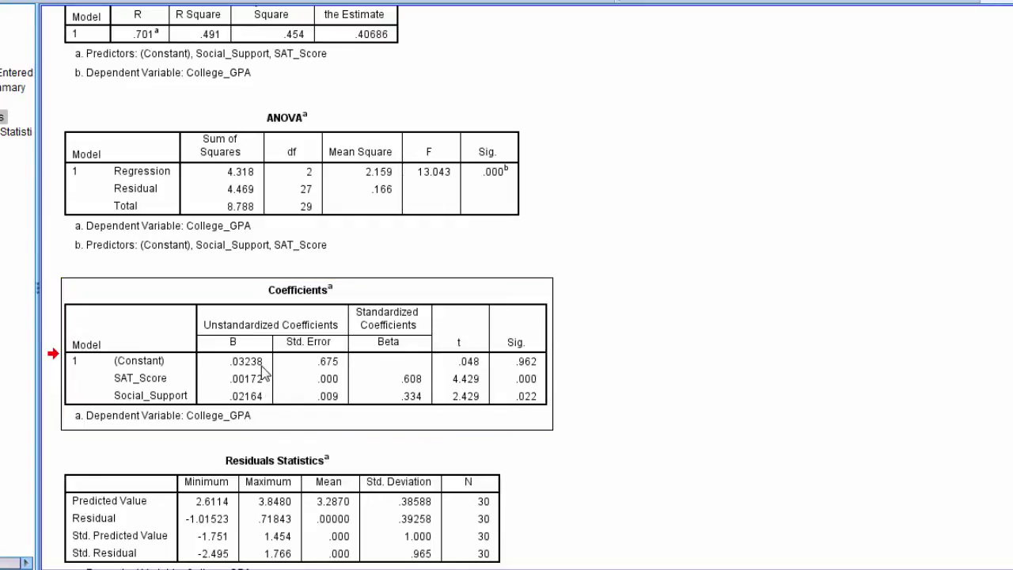
{"action": "double_click", "coordinate": [254, 361]}
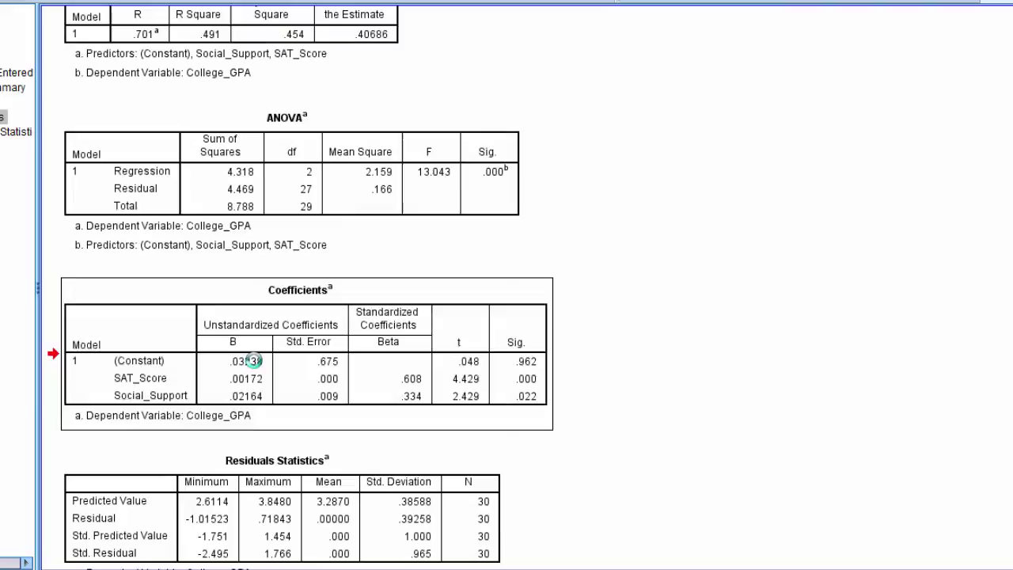
{"action": "left_click_drag", "start_coordinate": [251, 361], "coordinate": [259, 392]}
{"action": "right_click", "coordinate": [257, 393]}
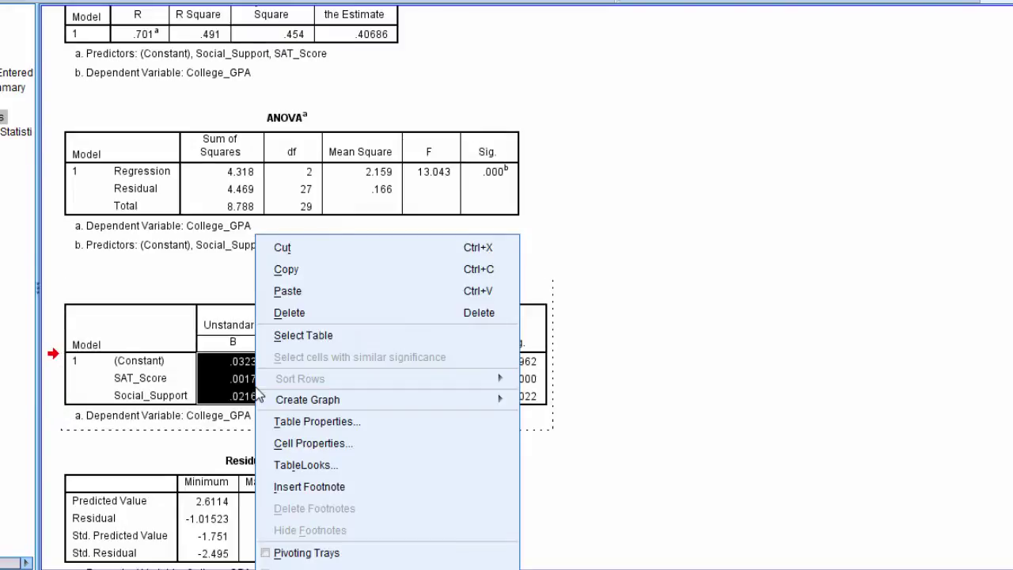
{"action": "left_click", "coordinate": [317, 444]}
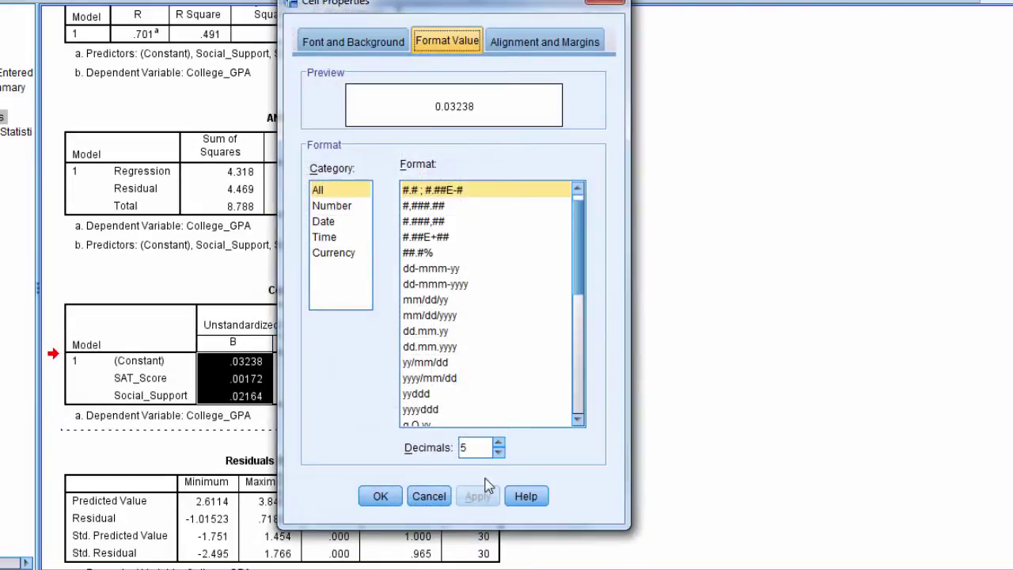
Step: Close the cell formatting with the B coefficients kept at 5 decimals
{"action": "left_click", "coordinate": [498, 452]}
{"action": "left_click", "coordinate": [498, 452]}
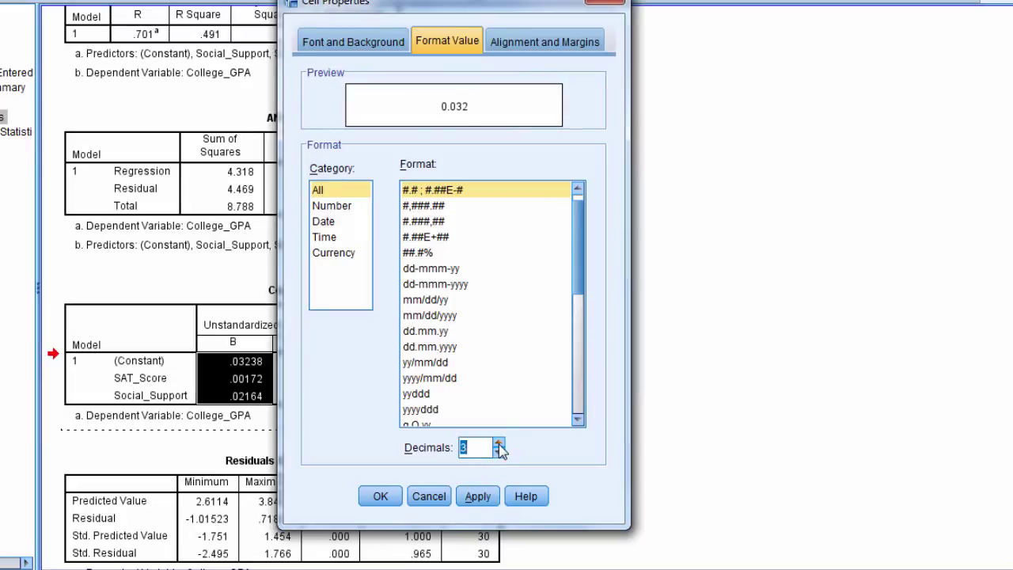
{"action": "left_click", "coordinate": [497, 443]}
{"action": "left_click", "coordinate": [497, 443]}
{"action": "left_click", "coordinate": [380, 496]}
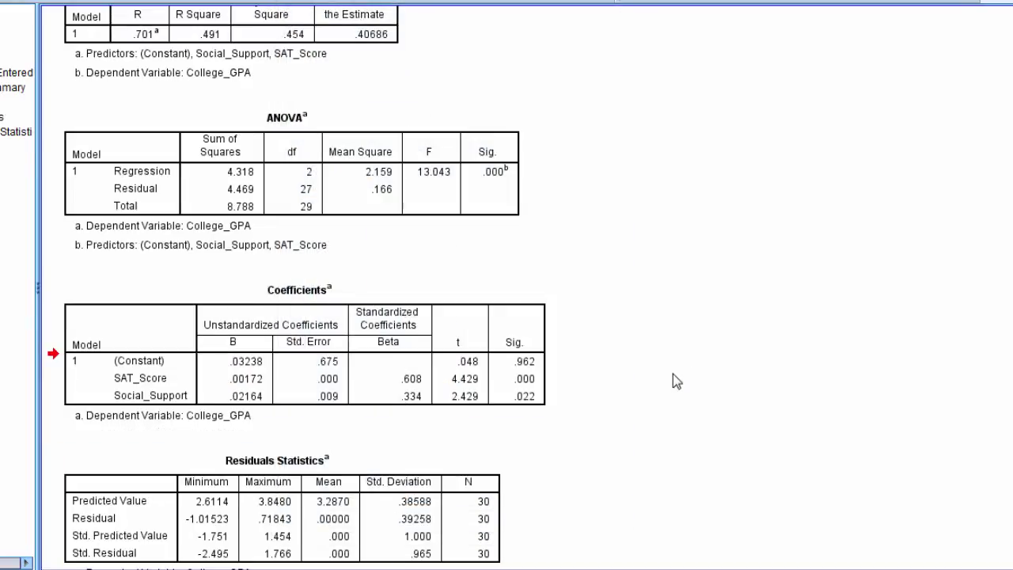
Step: Review the Predicted Value row in Residuals Statistics: 2.6114, 3.8480, mean 3.2870, SD .38588, N 30
{"action": "scroll", "coordinate": [915, 343], "scroll_direction": "down", "scroll_amount": 1}
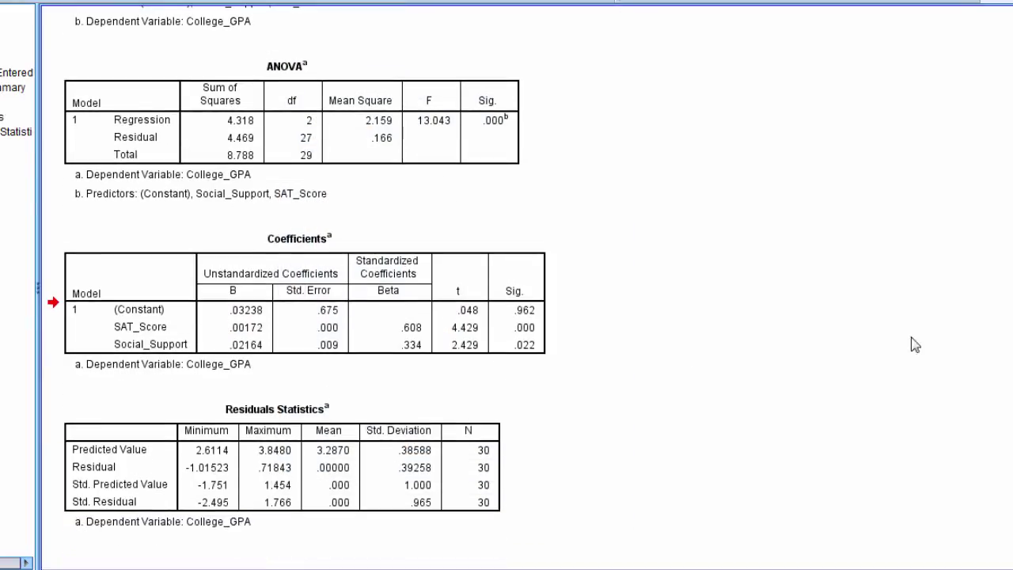
{"action": "left_click", "coordinate": [311, 412]}
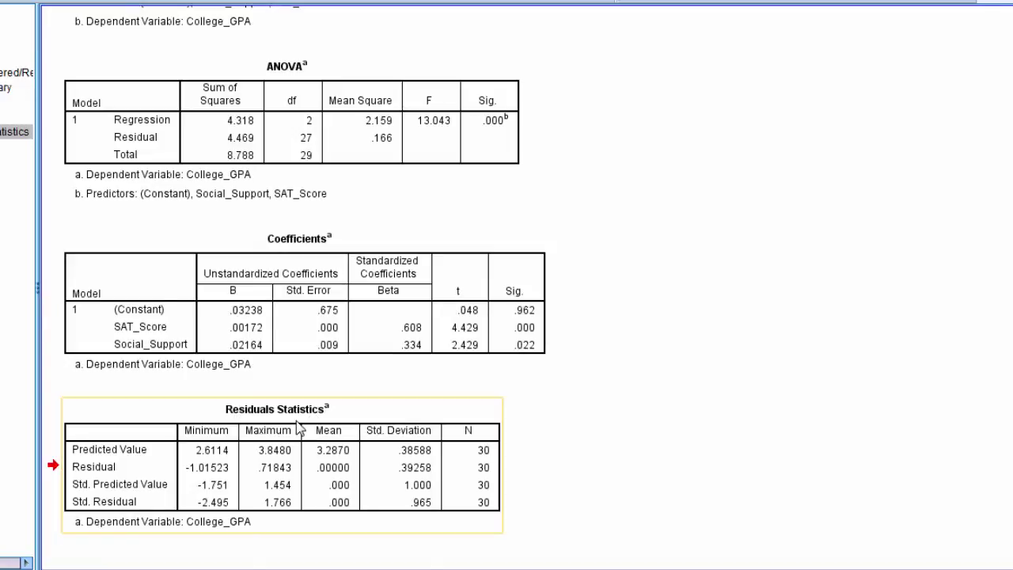
{"action": "double_click", "coordinate": [117, 462]}
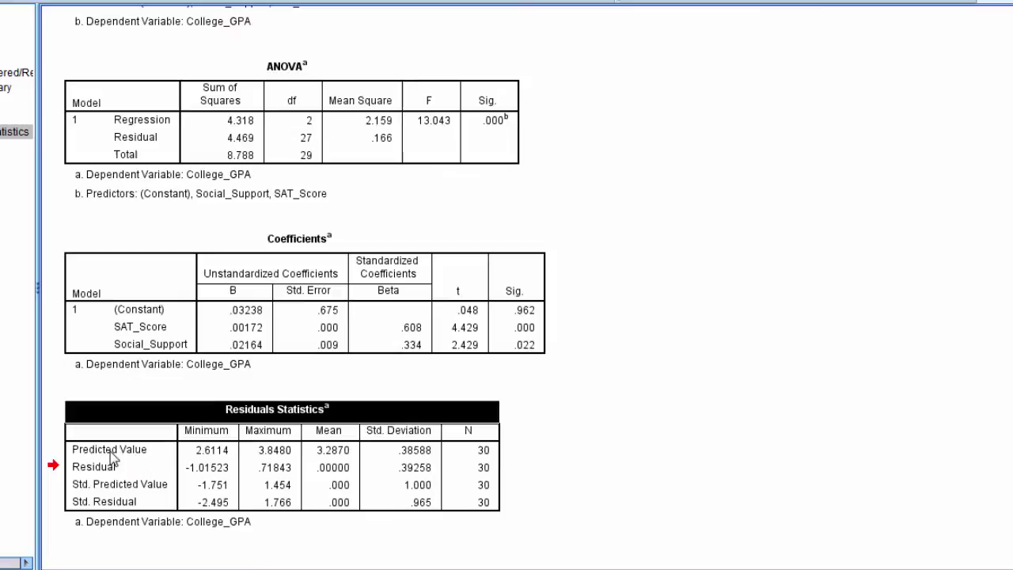
{"action": "left_click", "coordinate": [111, 454]}
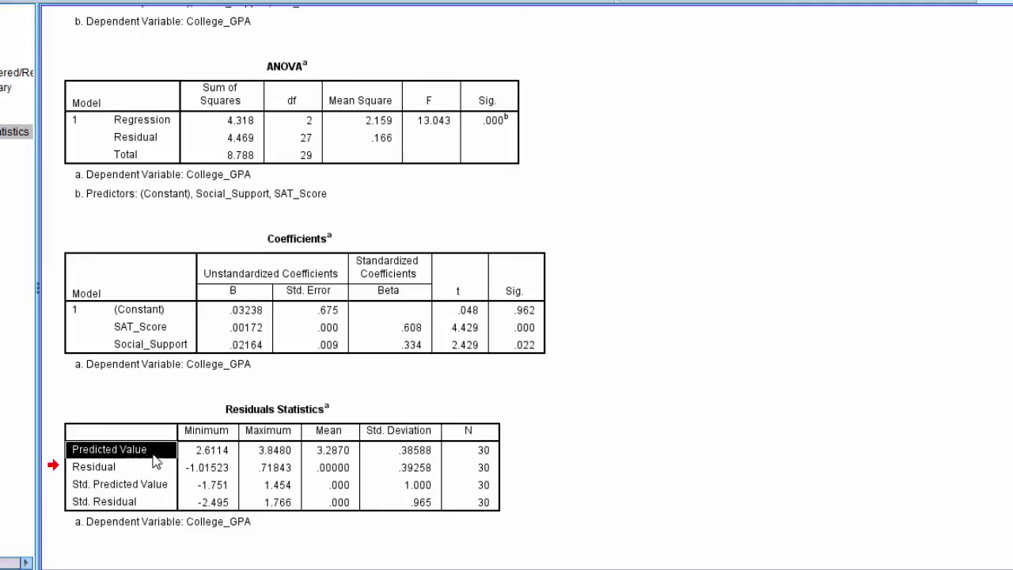
{"action": "left_click", "coordinate": [207, 454]}
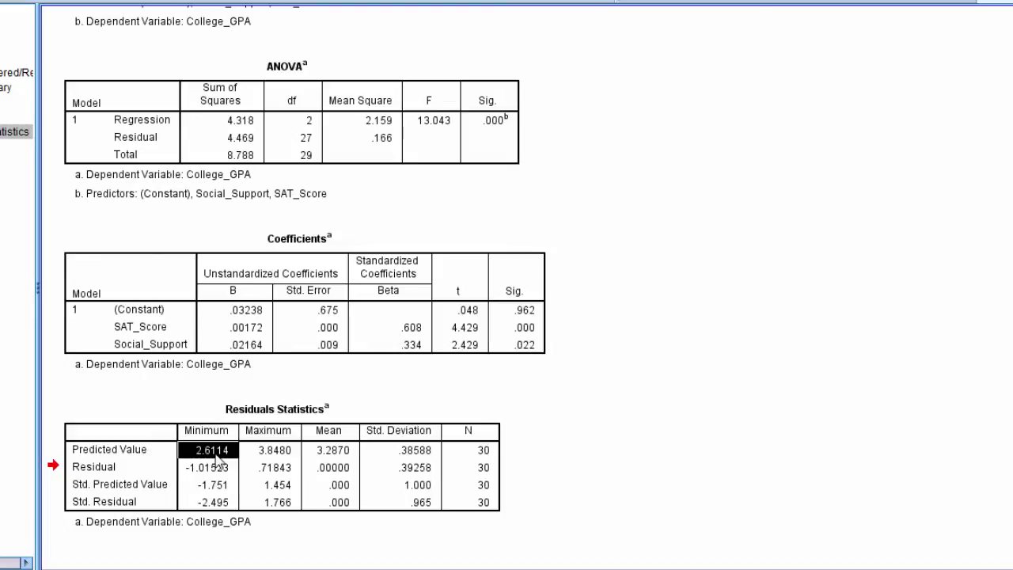
{"action": "left_click", "coordinate": [265, 456]}
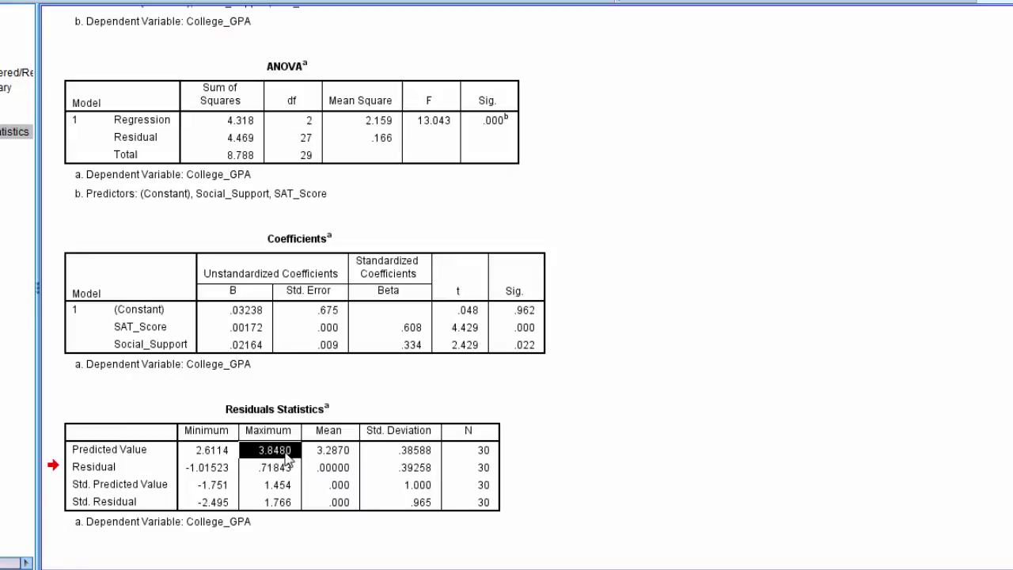
{"action": "left_click", "coordinate": [337, 453]}
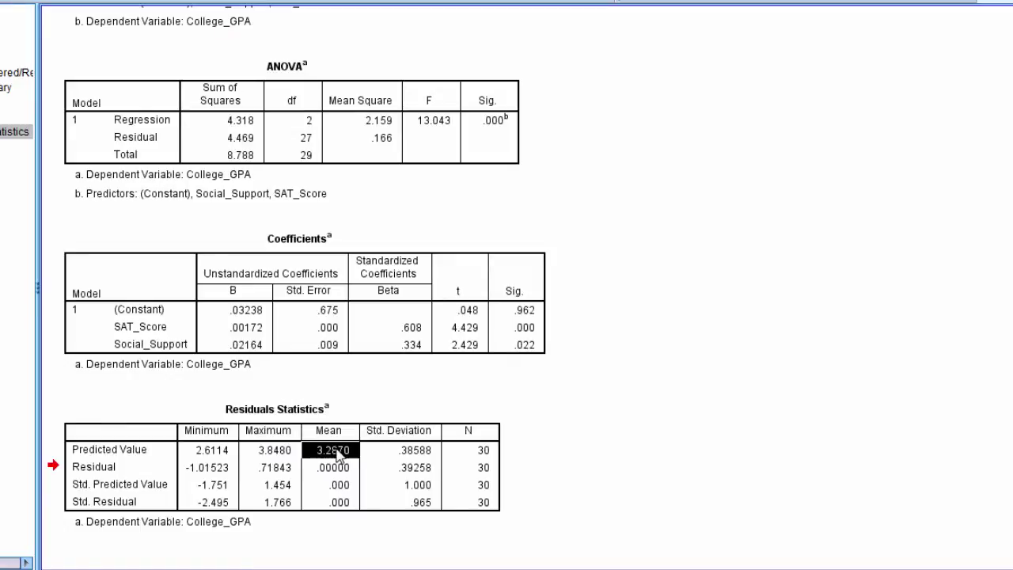
{"action": "left_click", "coordinate": [419, 452]}
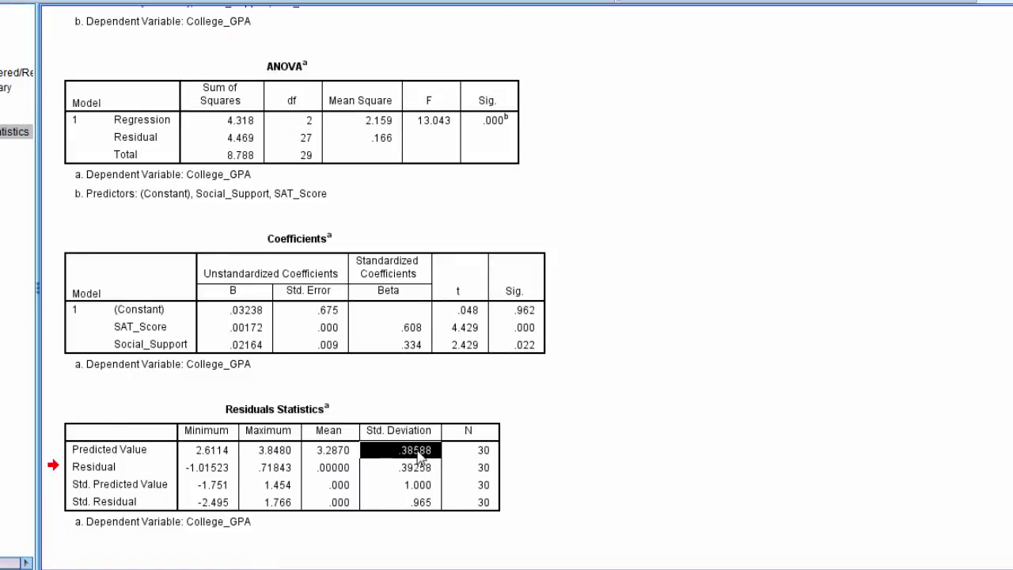
{"action": "left_click", "coordinate": [490, 452]}
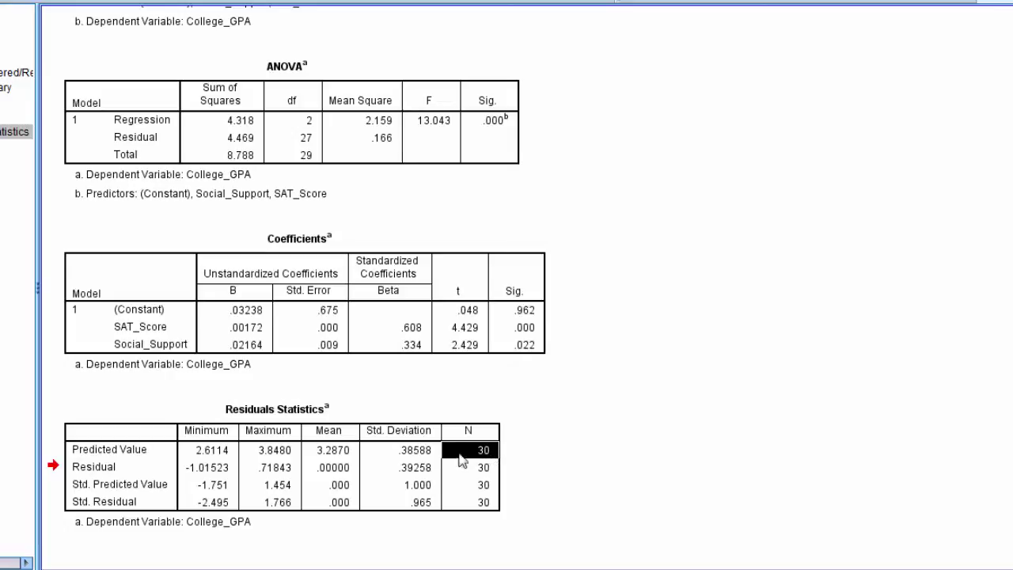
{"action": "left_click", "coordinate": [632, 451]}
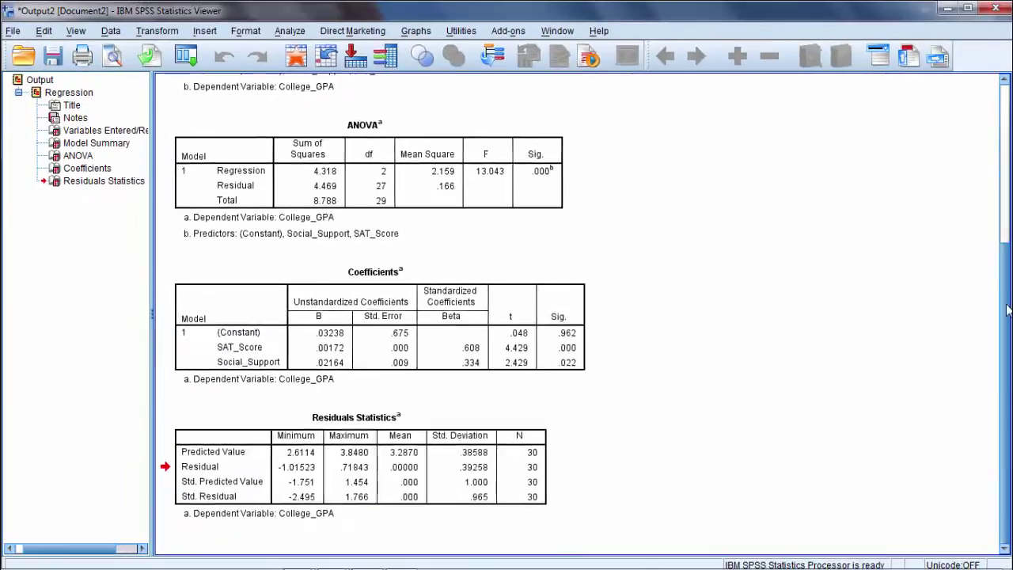
{"action": "left_click_drag", "start_coordinate": [1007, 309], "coordinate": [1004, 149]}
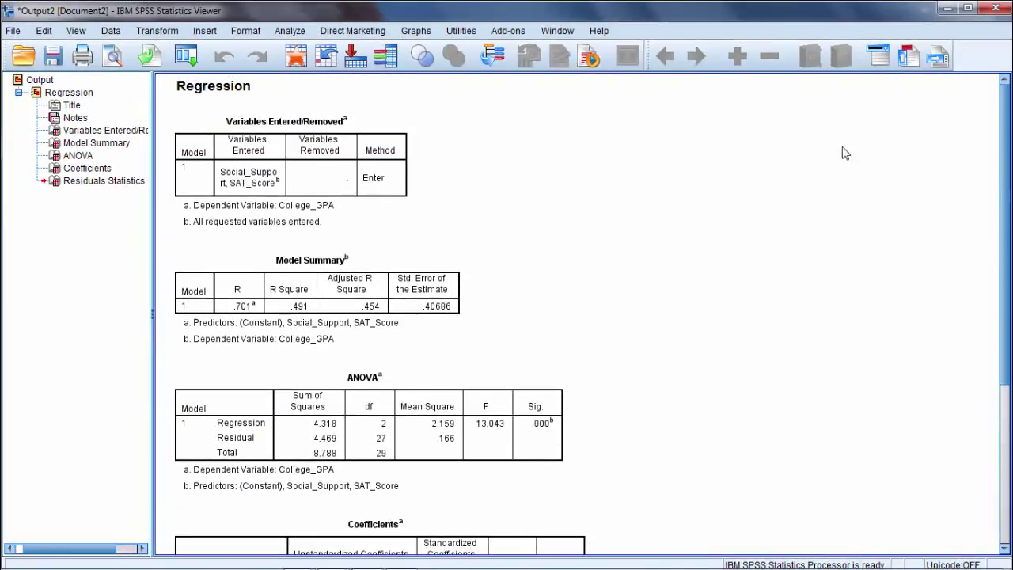
{"action": "left_click", "coordinate": [296, 62]}
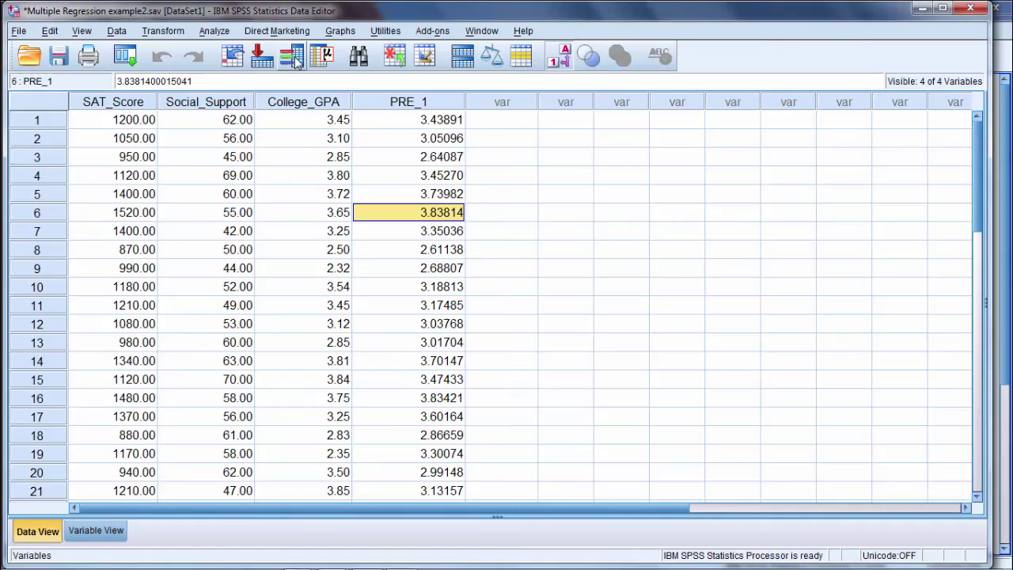
{"action": "left_click", "coordinate": [403, 102]}
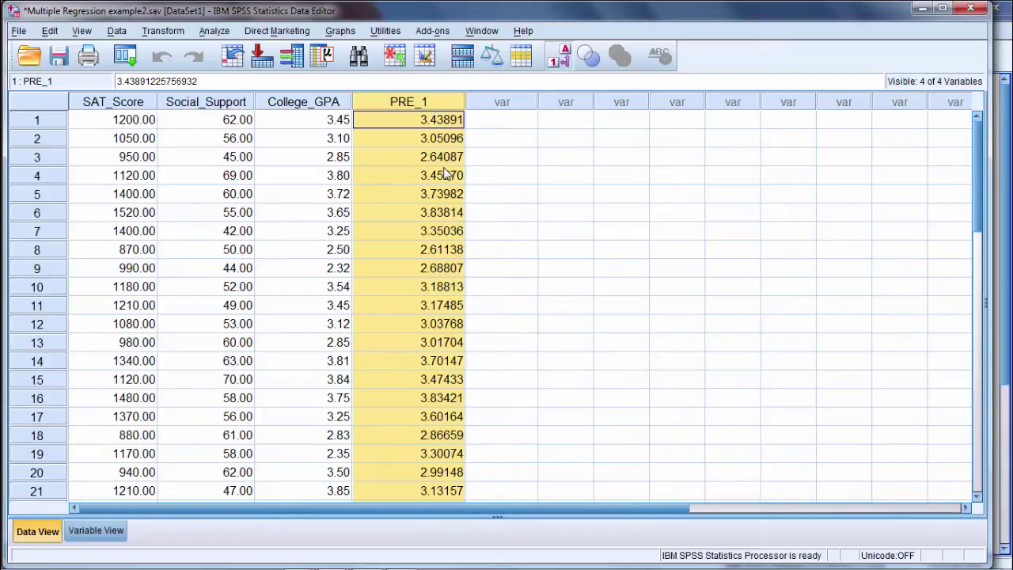
{"action": "left_click", "coordinate": [468, 175]}
{"action": "left_click", "coordinate": [445, 125]}
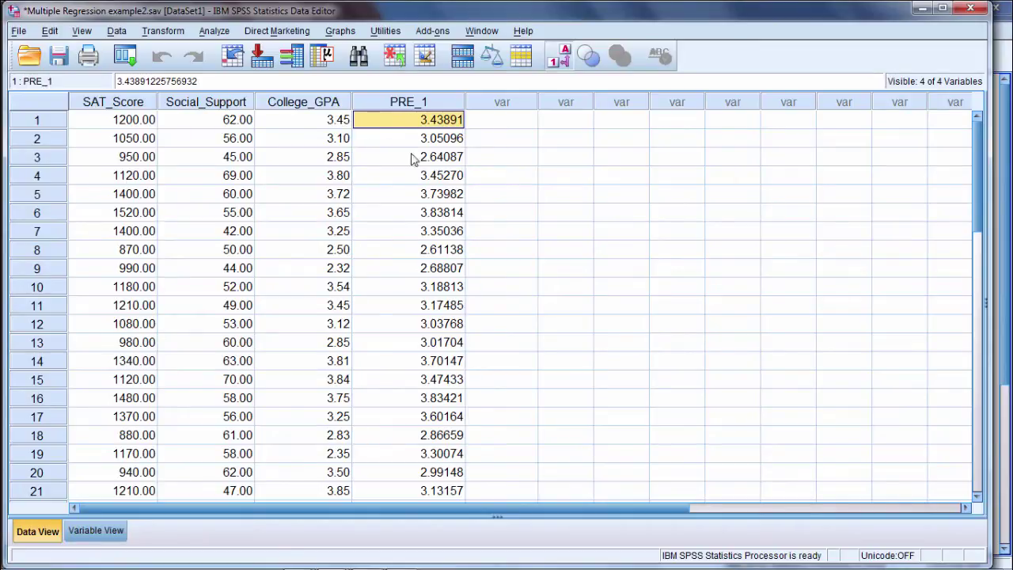
{"action": "left_click", "coordinate": [38, 138]}
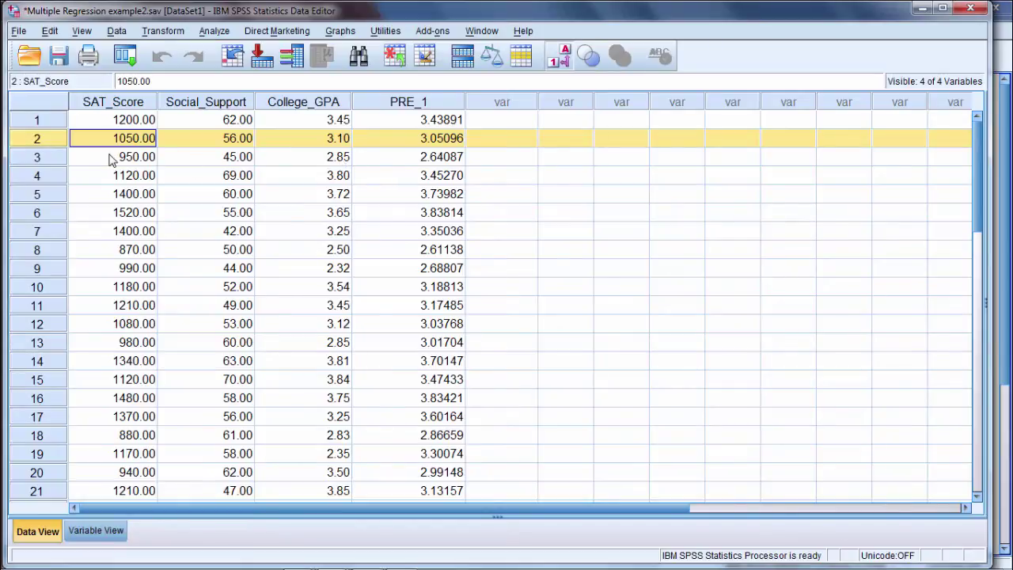
{"action": "key", "text": "Down"}
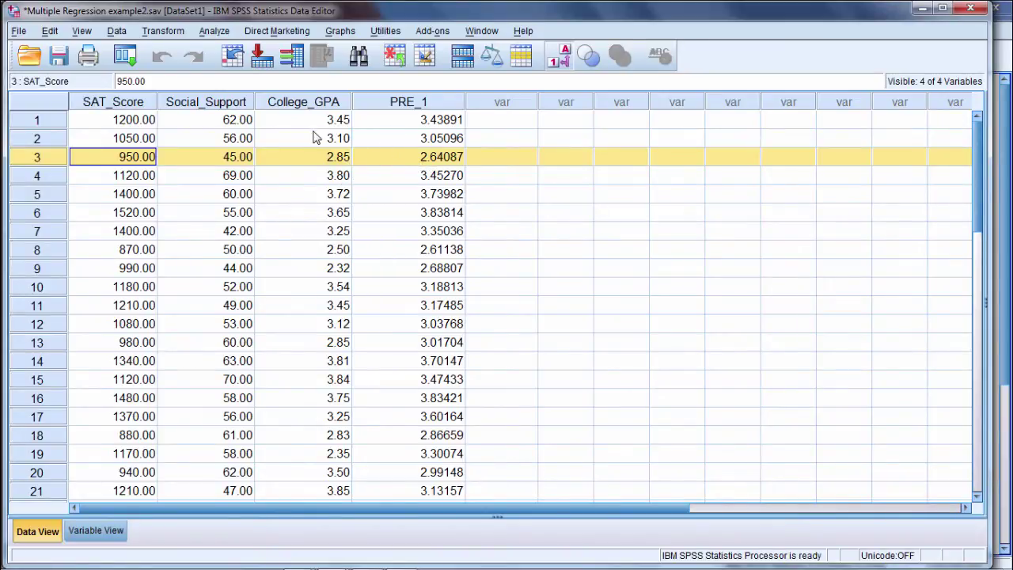
{"action": "left_click", "coordinate": [488, 162]}
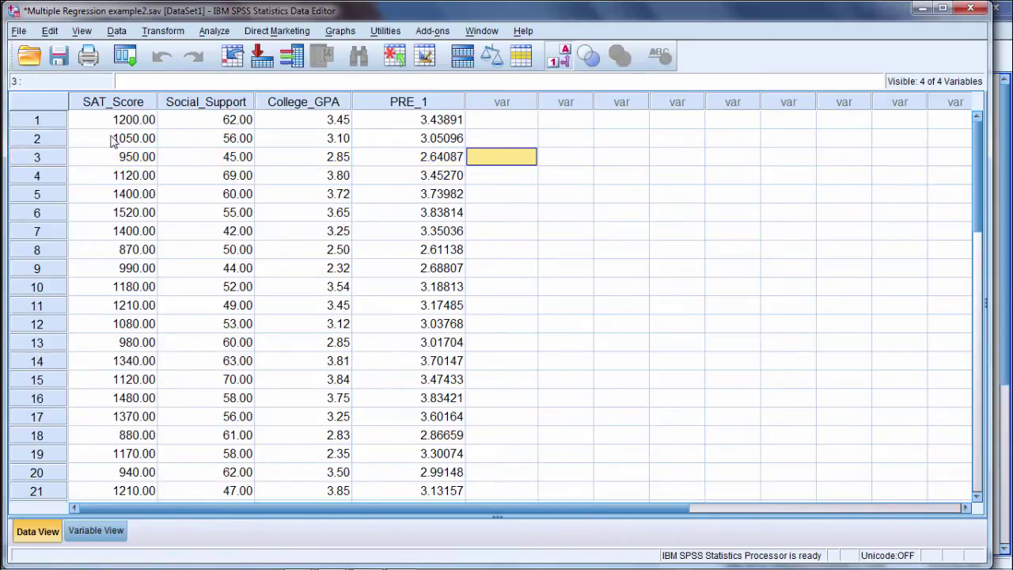
{"action": "left_click_drag", "start_coordinate": [37, 118], "coordinate": [39, 140]}
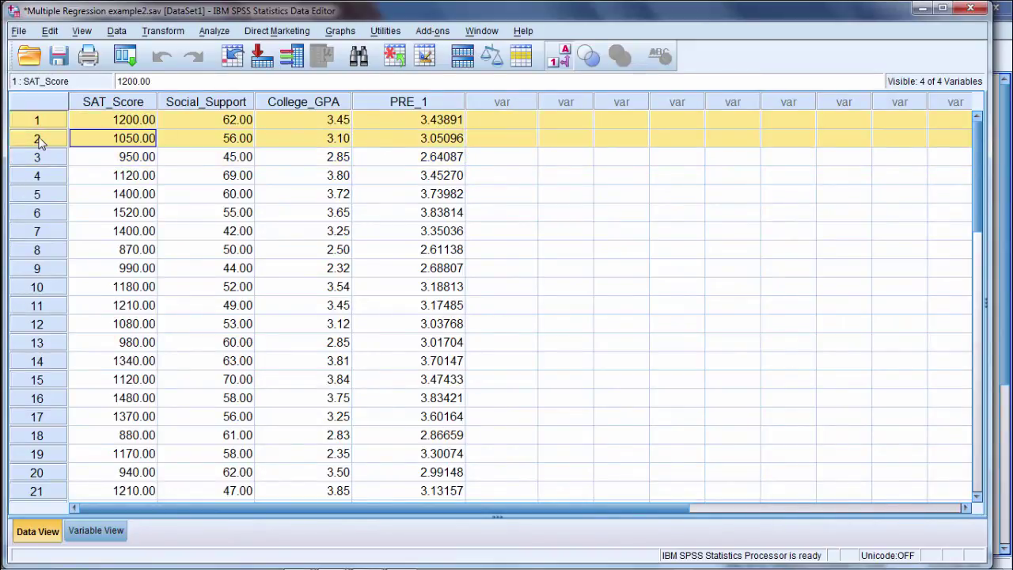
{"action": "left_click", "coordinate": [40, 158]}
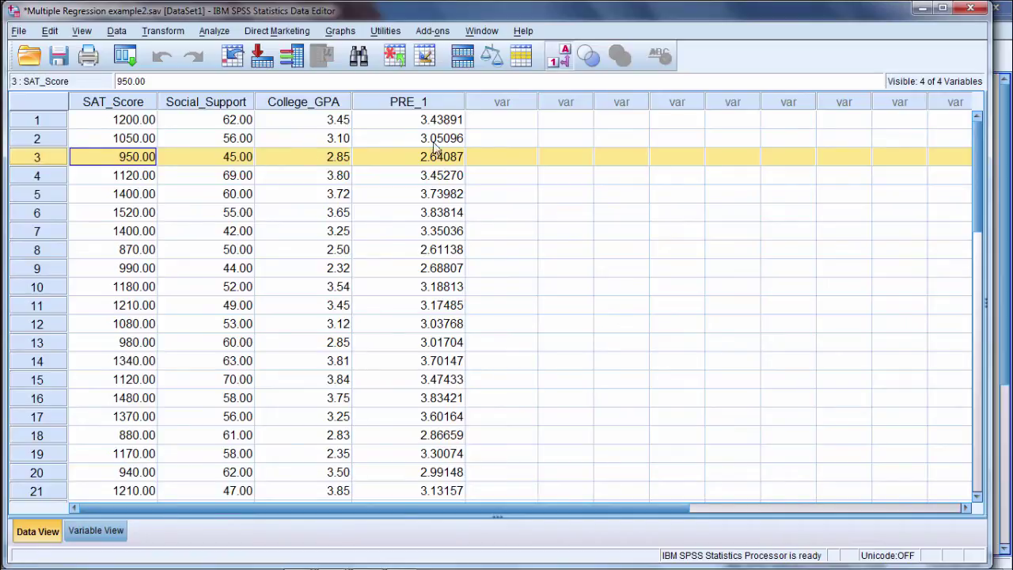
{"action": "left_click", "coordinate": [509, 137]}
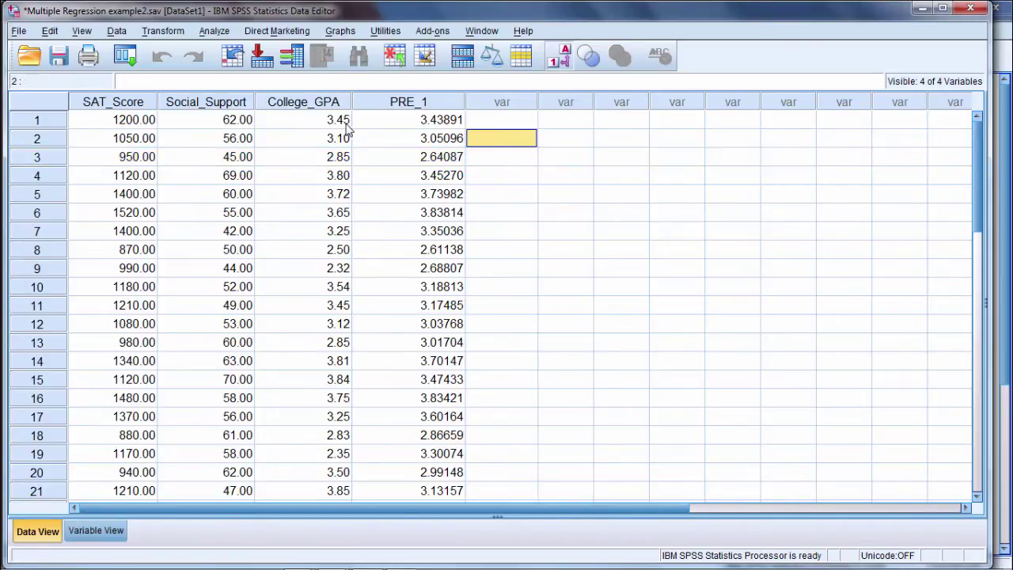
{"action": "left_click_drag", "start_coordinate": [339, 124], "coordinate": [391, 124]}
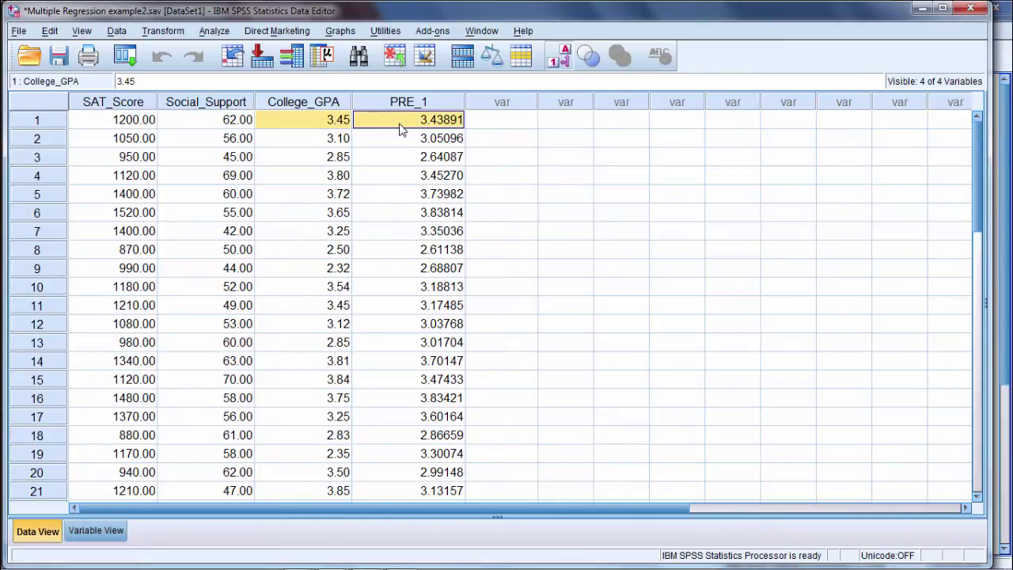
{"action": "left_click", "coordinate": [490, 123]}
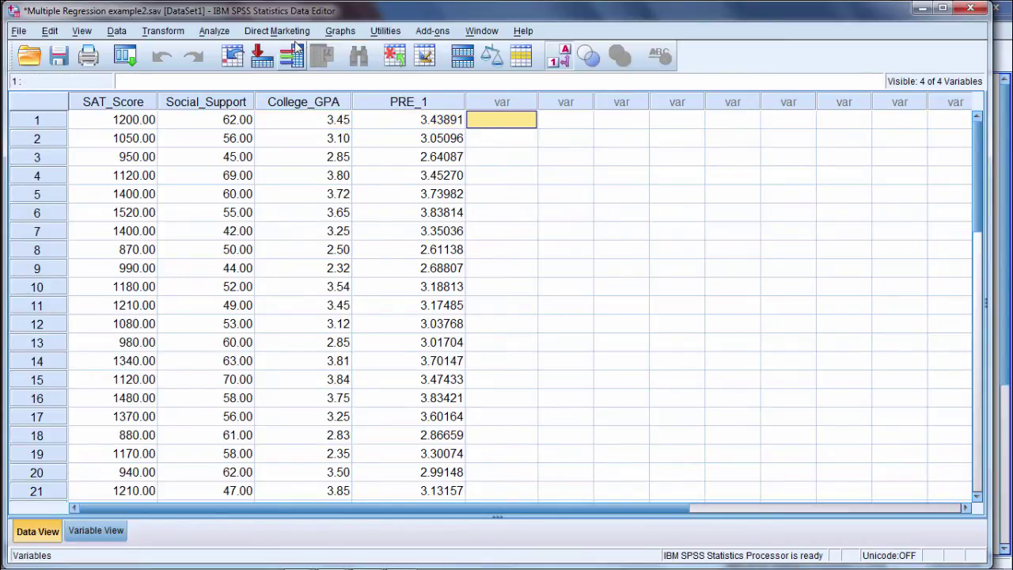
Step: Rerun the College_GPA regression, also saving unstandardized residuals
{"action": "left_click", "coordinate": [214, 34]}
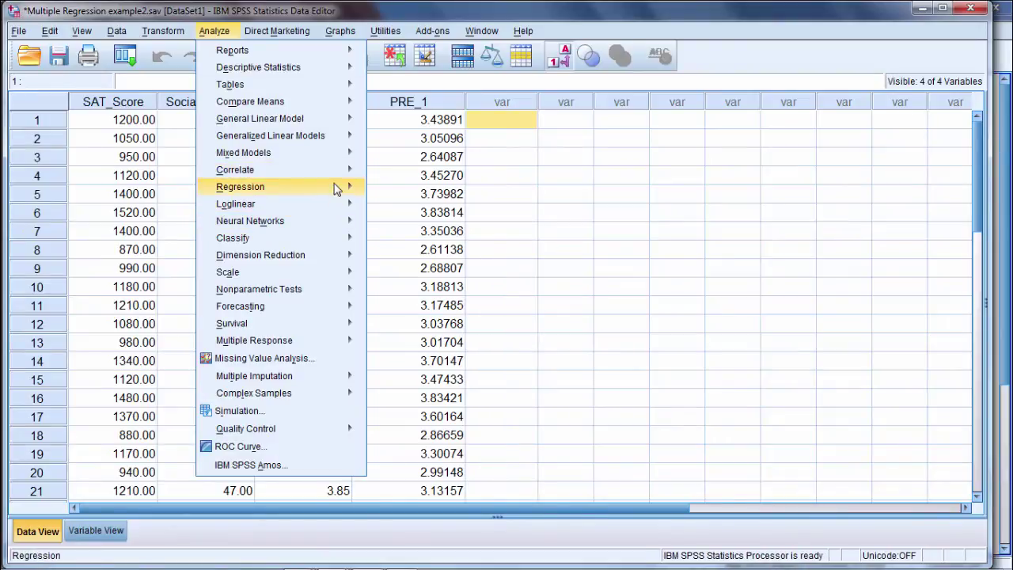
{"action": "mouse_move", "coordinate": [336, 189]}
{"action": "left_click", "coordinate": [432, 208]}
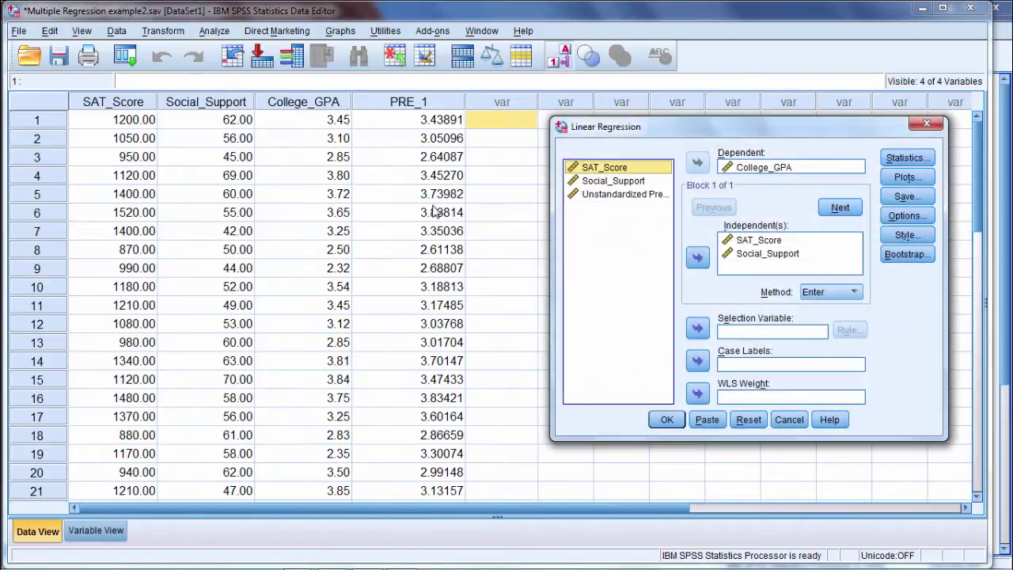
{"action": "left_click", "coordinate": [913, 202]}
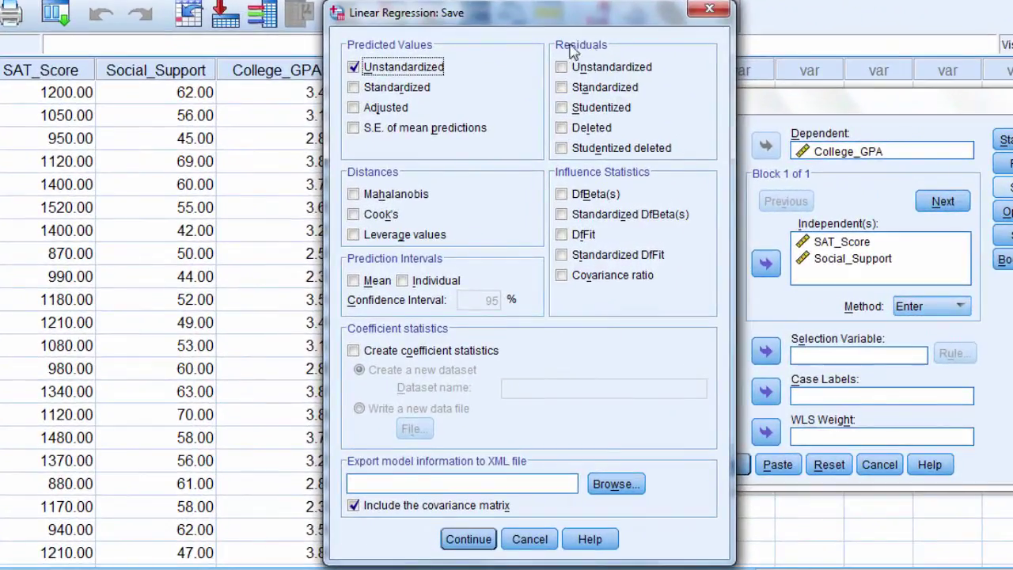
{"action": "left_click", "coordinate": [563, 70]}
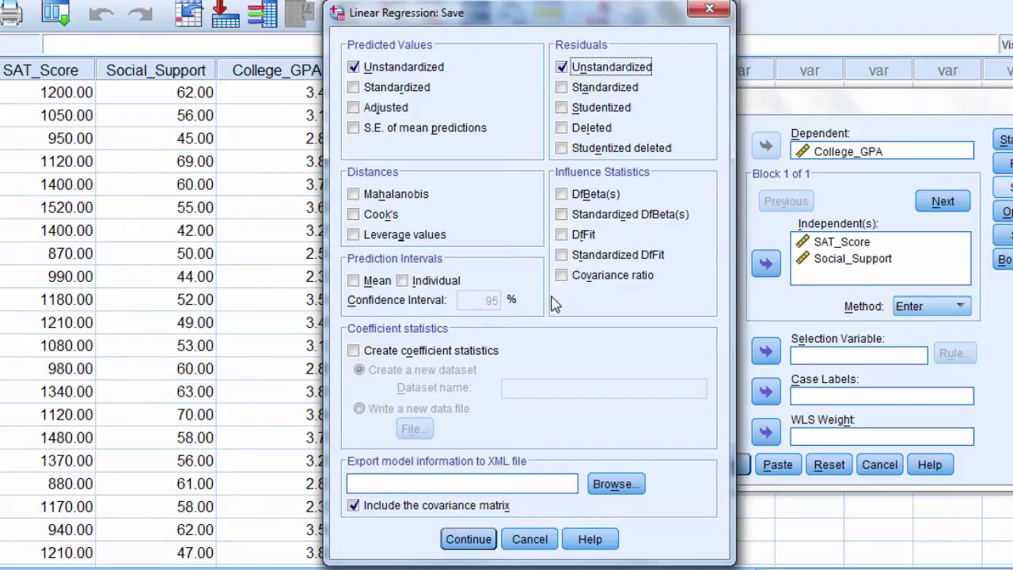
{"action": "left_click", "coordinate": [465, 539]}
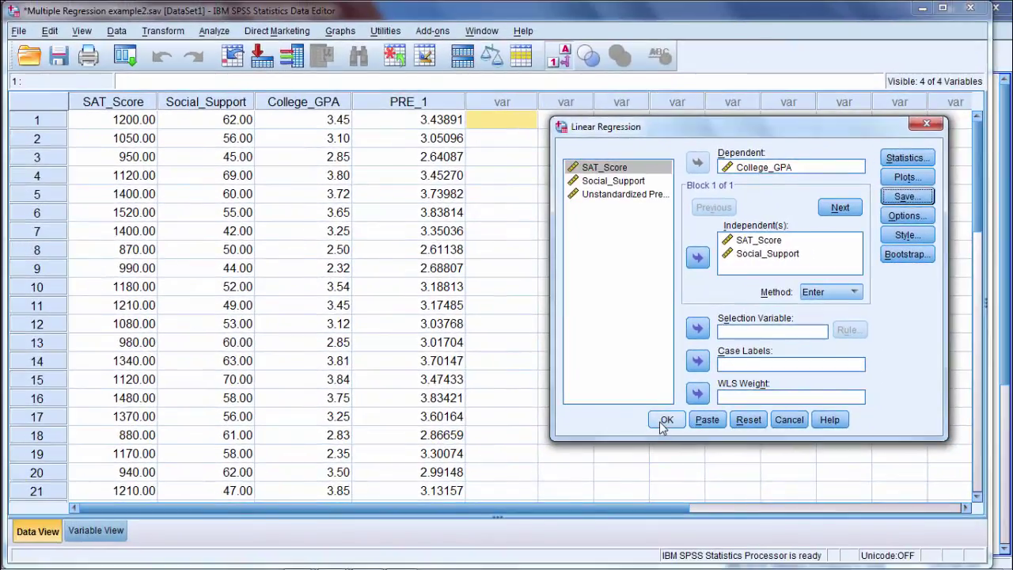
{"action": "left_click", "coordinate": [721, 464]}
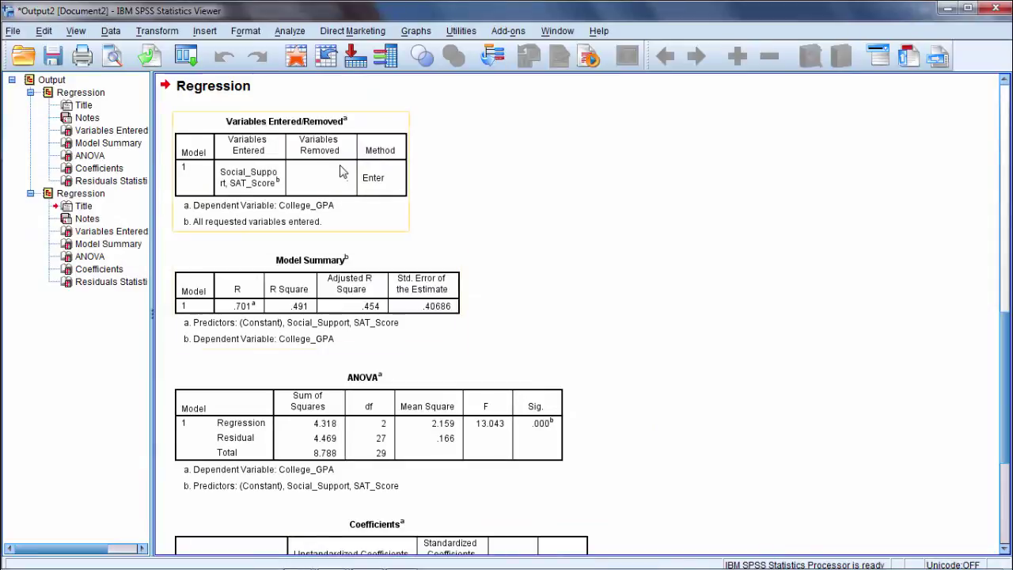
Step: Delete the duplicate PRE_2 column and select case 1's value in the RES_1 column
{"action": "left_click", "coordinate": [303, 65]}
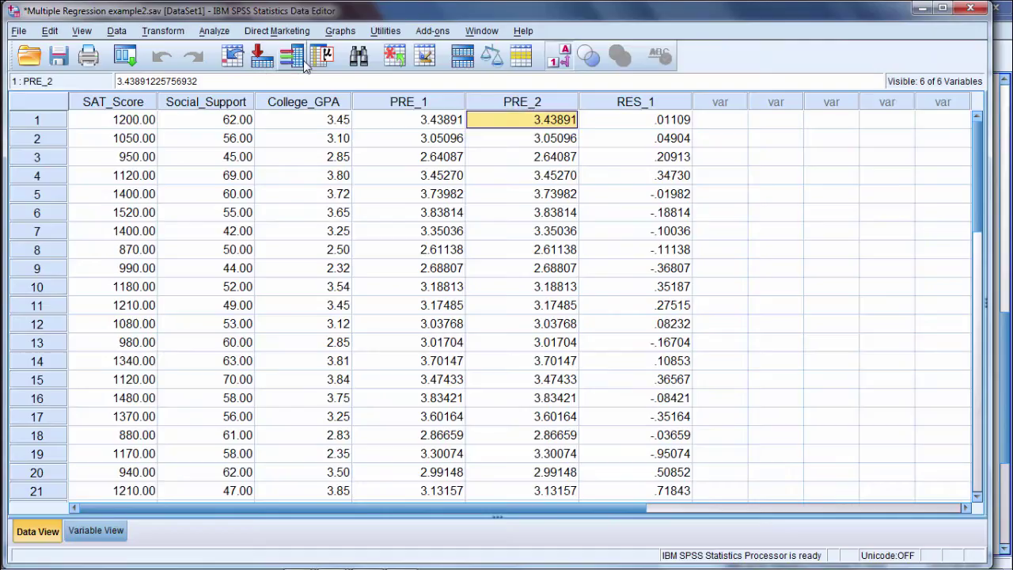
{"action": "left_click", "coordinate": [525, 104]}
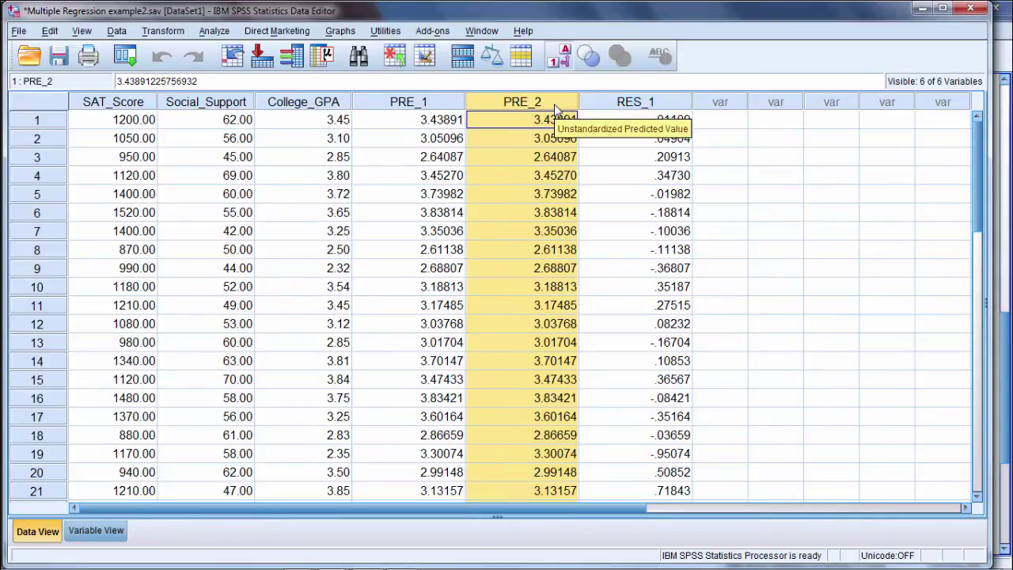
{"action": "key", "text": "Delete"}
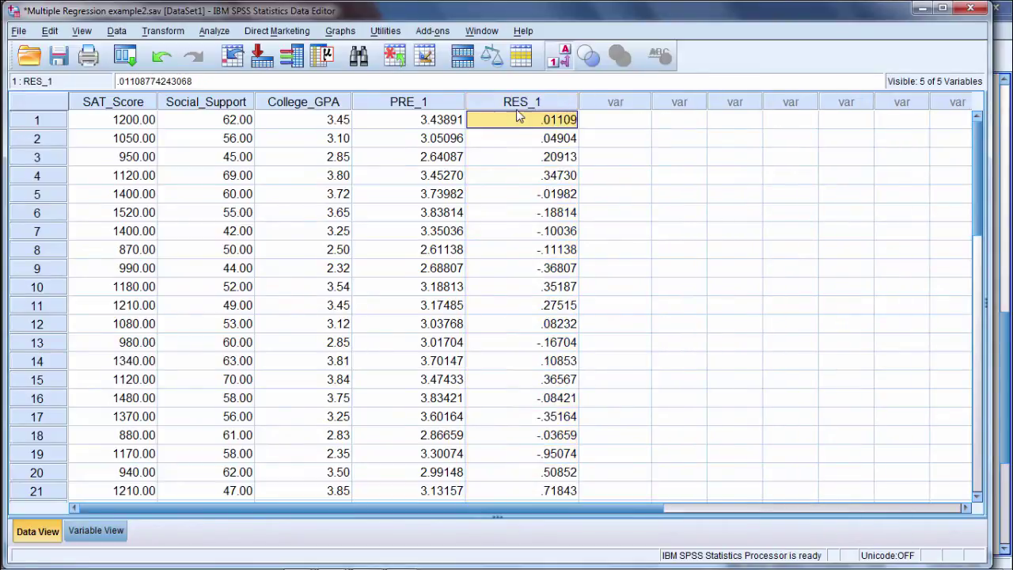
{"action": "left_click", "coordinate": [518, 104]}
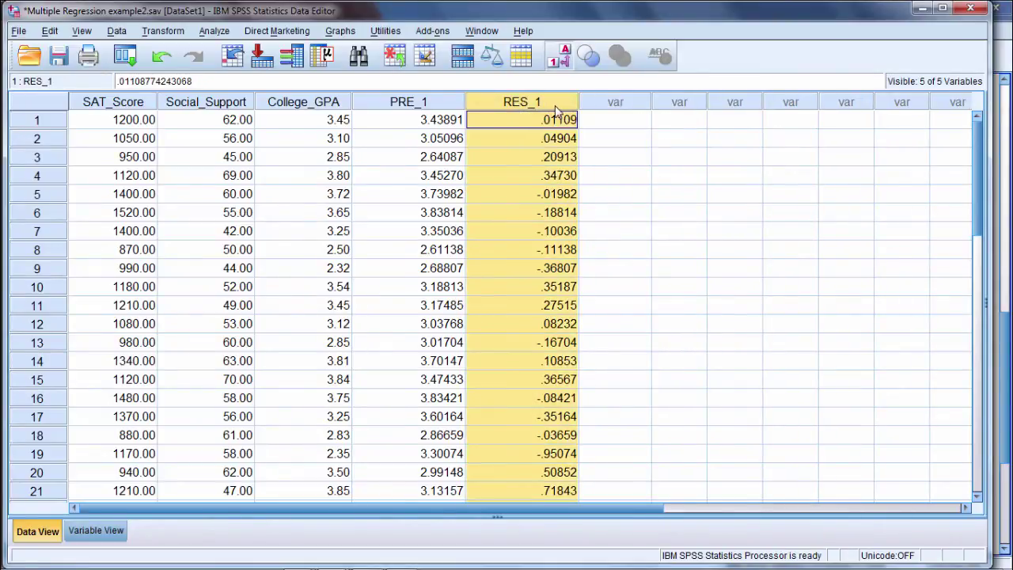
{"action": "left_click", "coordinate": [515, 124]}
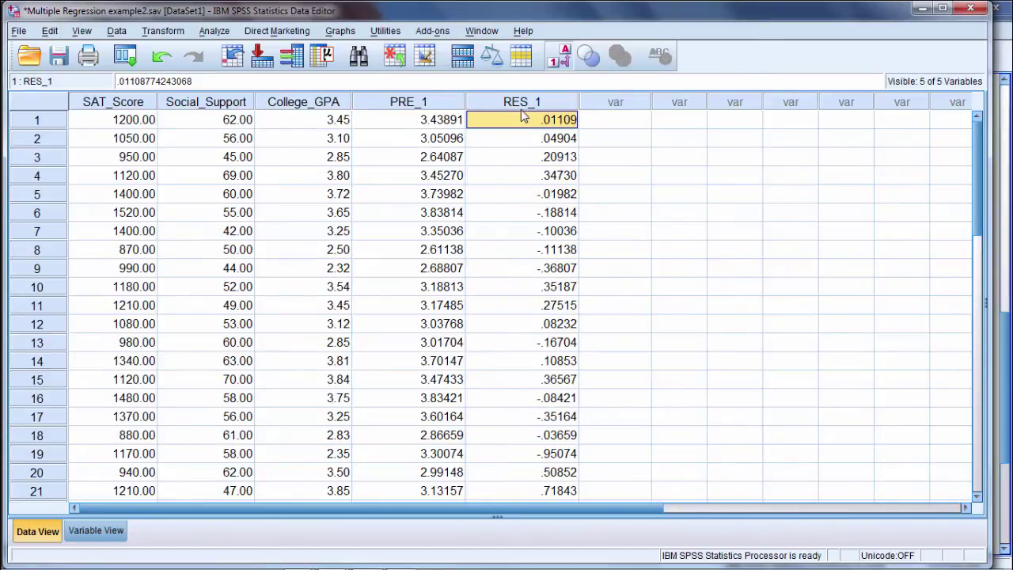
{"action": "left_click", "coordinate": [333, 120]}
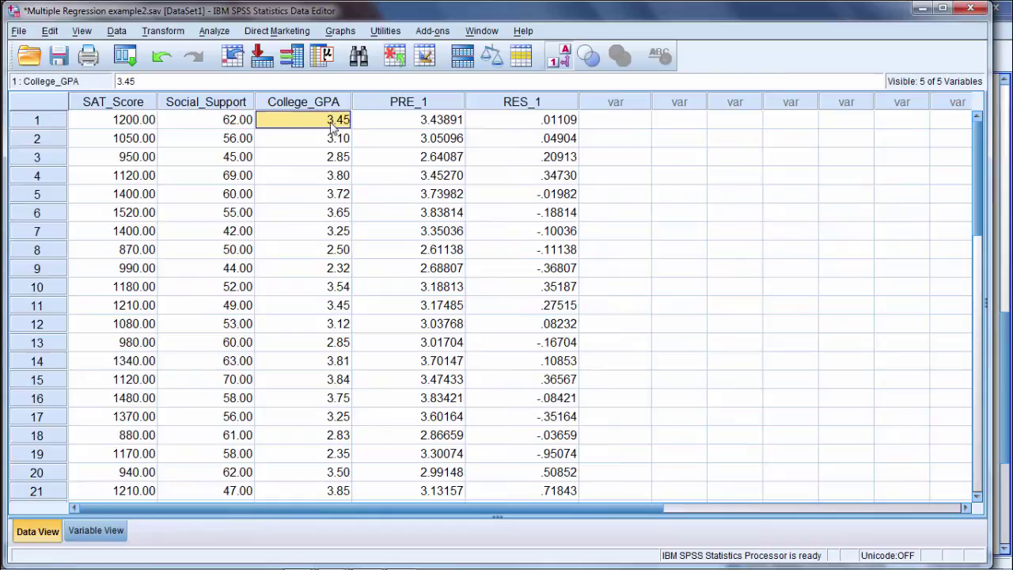
{"action": "left_click", "coordinate": [439, 128]}
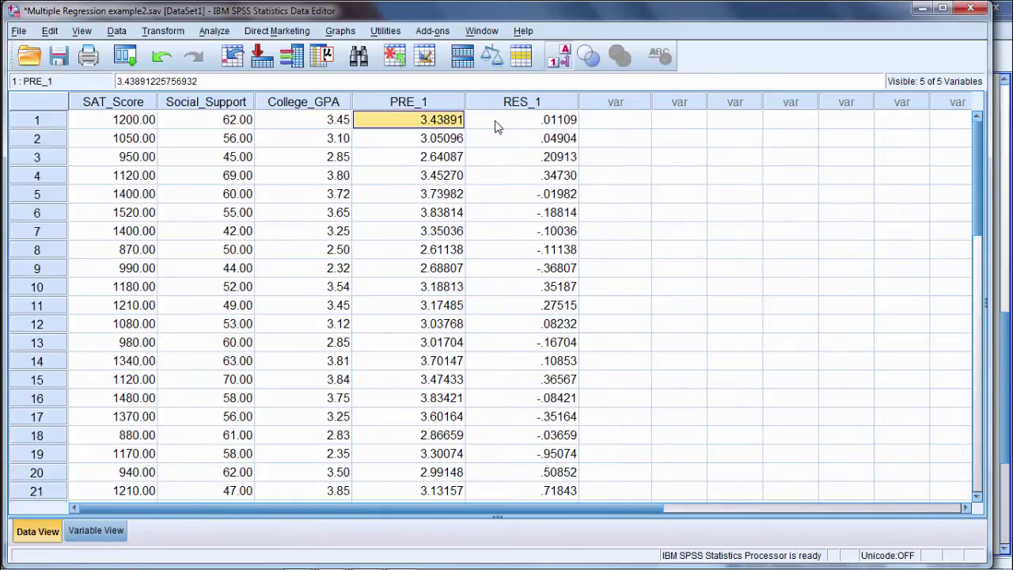
{"action": "left_click", "coordinate": [529, 129]}
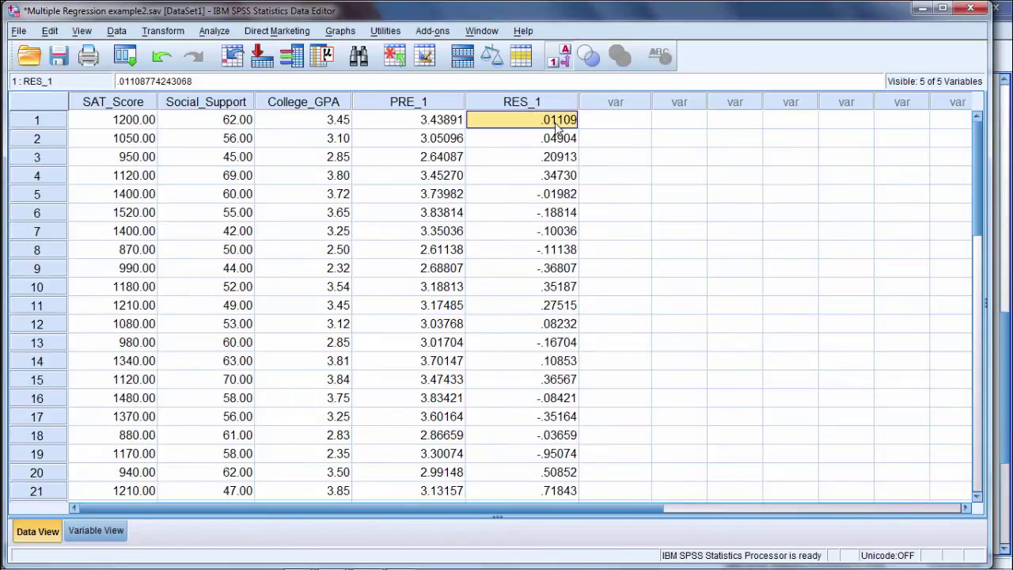
{"action": "left_click", "coordinate": [345, 126]}
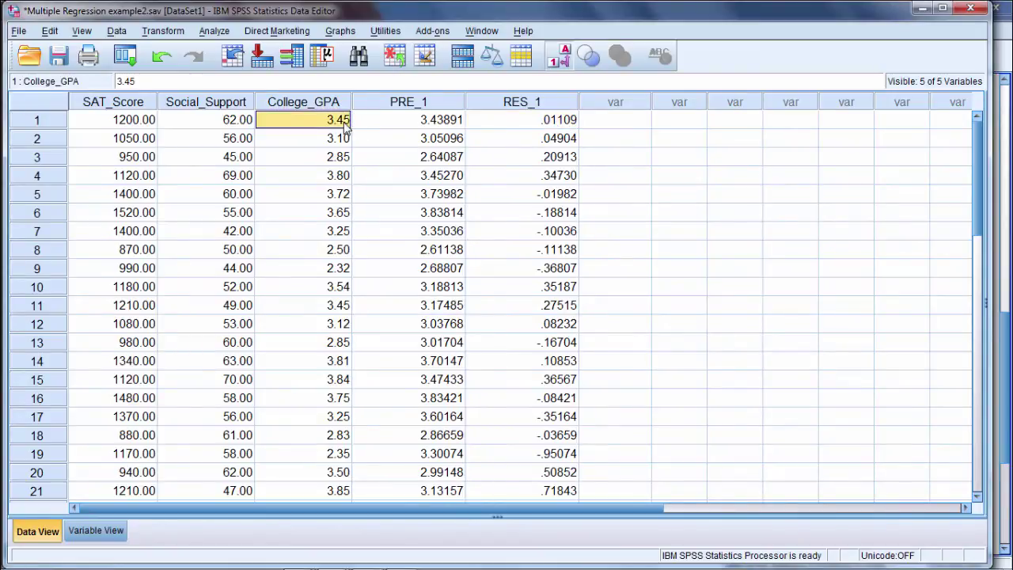
{"action": "left_click", "coordinate": [409, 127]}
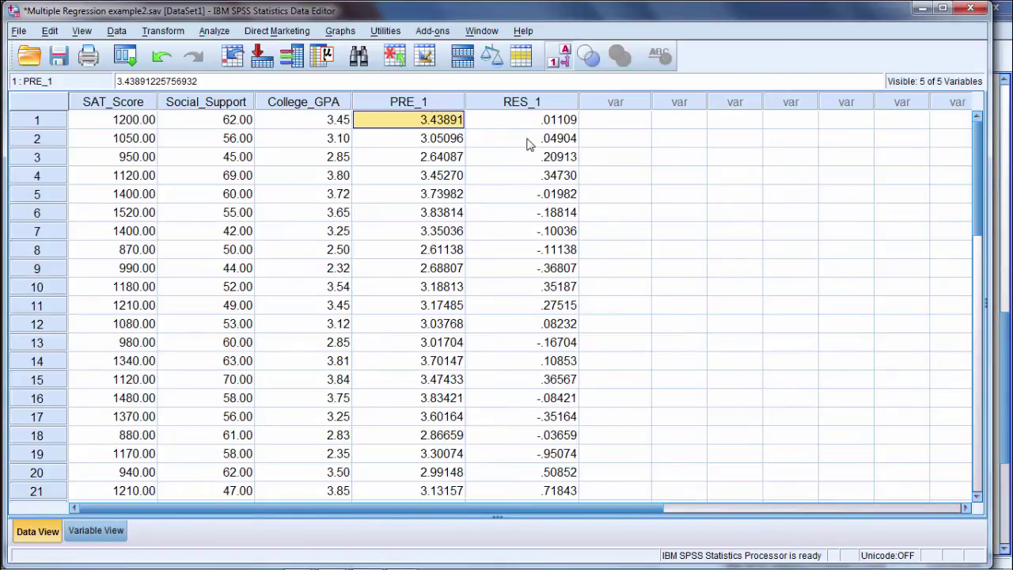
{"action": "left_click", "coordinate": [576, 104]}
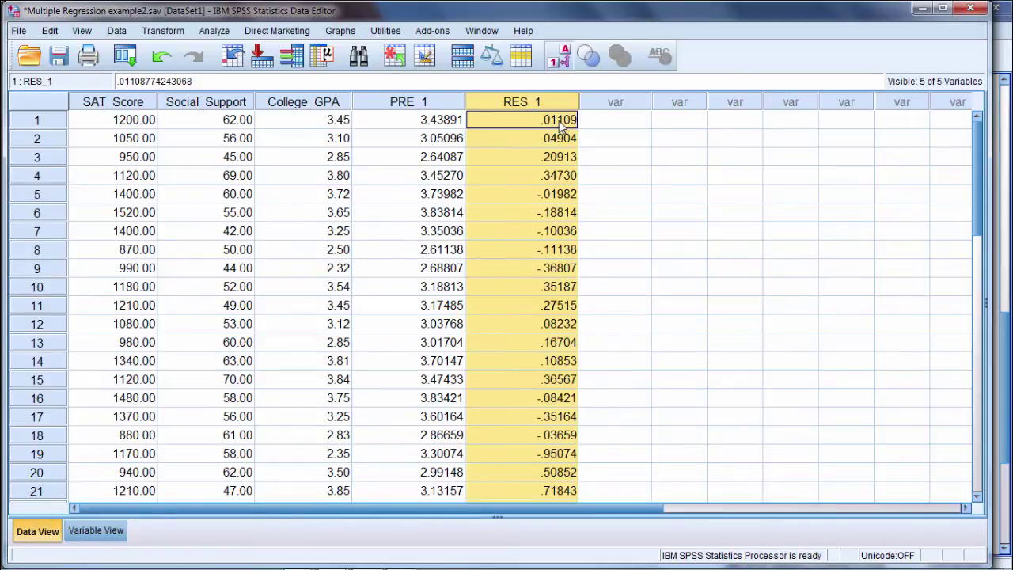
{"action": "left_click", "coordinate": [562, 159]}
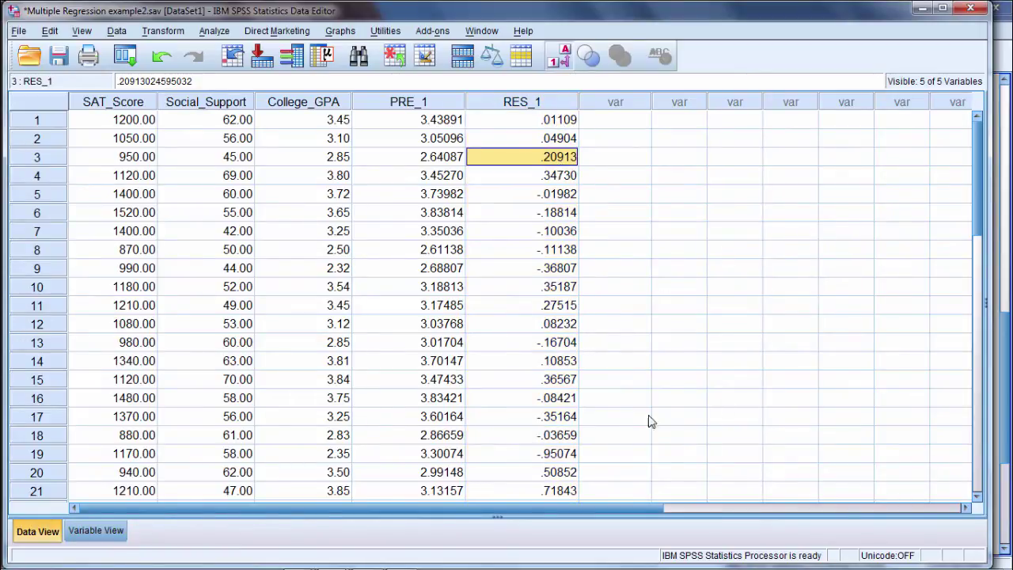
{"action": "left_click", "coordinate": [541, 456]}
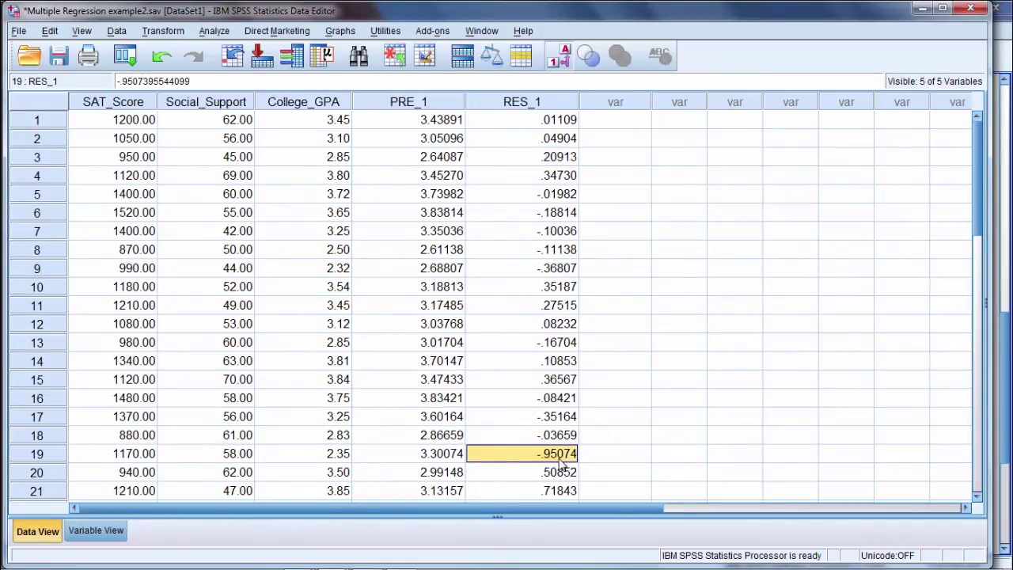
{"action": "left_click", "coordinate": [327, 457]}
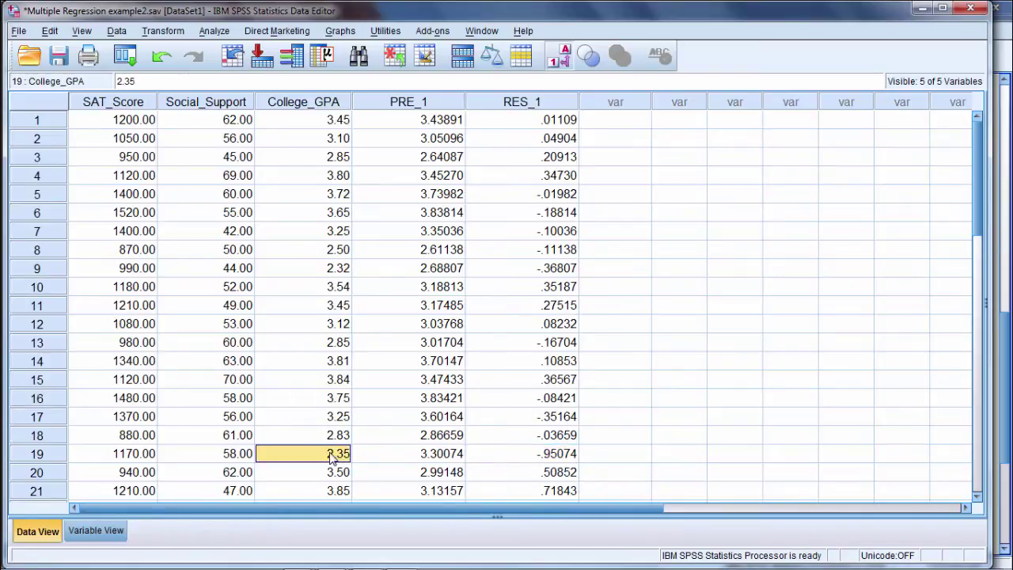
{"action": "left_click", "coordinate": [411, 459]}
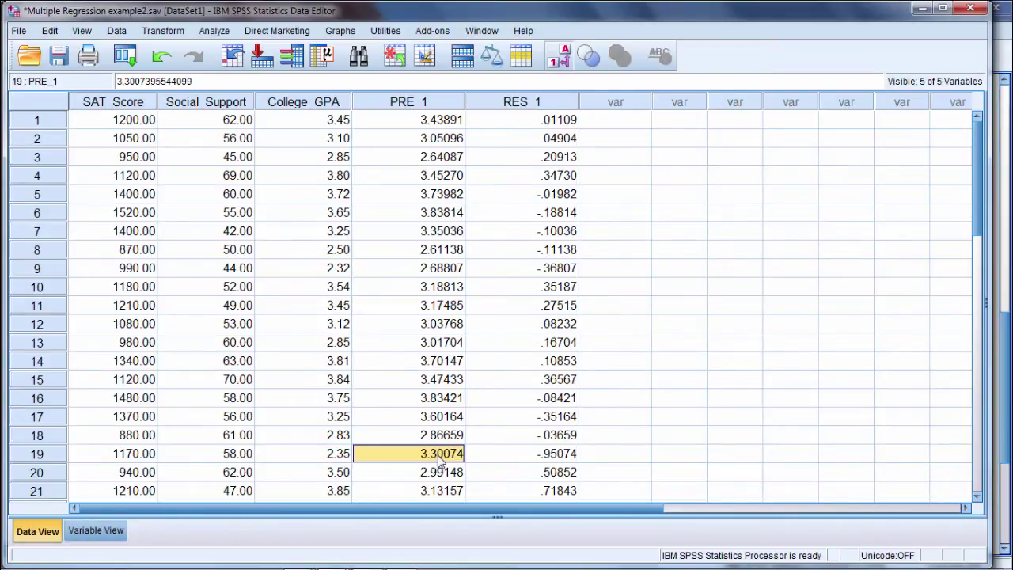
{"action": "left_click", "coordinate": [338, 457]}
{"action": "left_click", "coordinate": [381, 461]}
{"action": "left_click", "coordinate": [127, 459]}
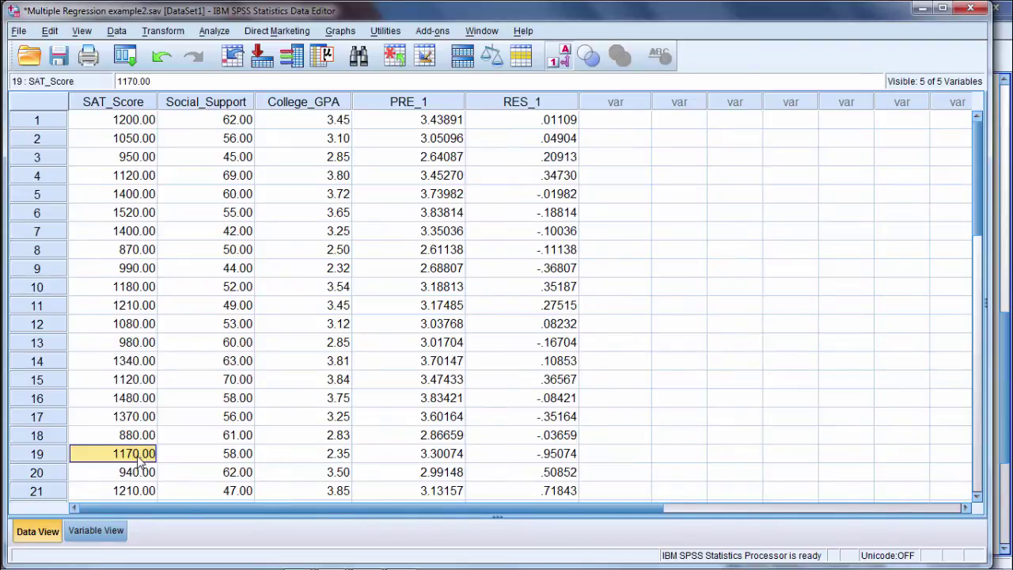
{"action": "left_click", "coordinate": [324, 457]}
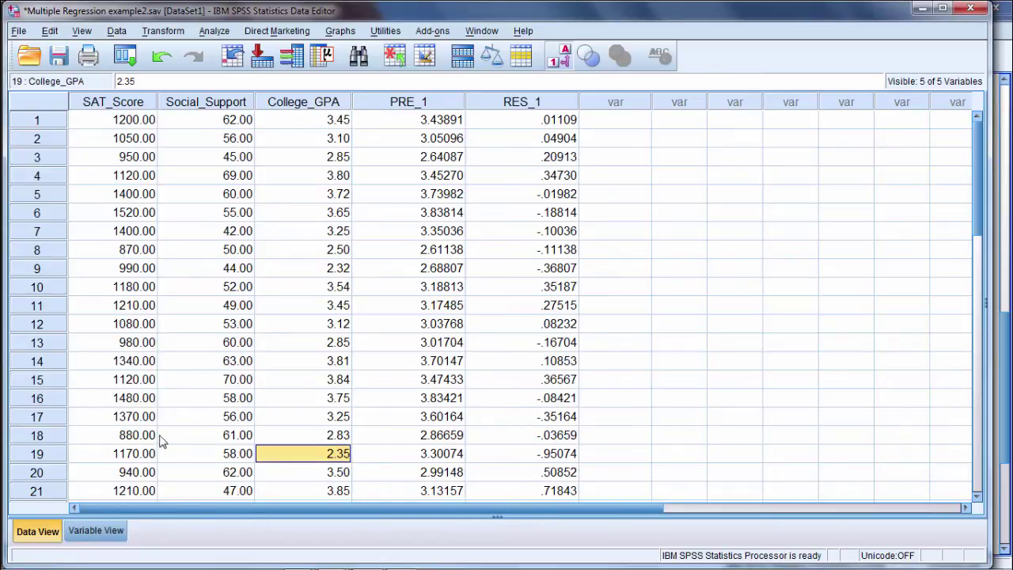
{"action": "left_click", "coordinate": [133, 457]}
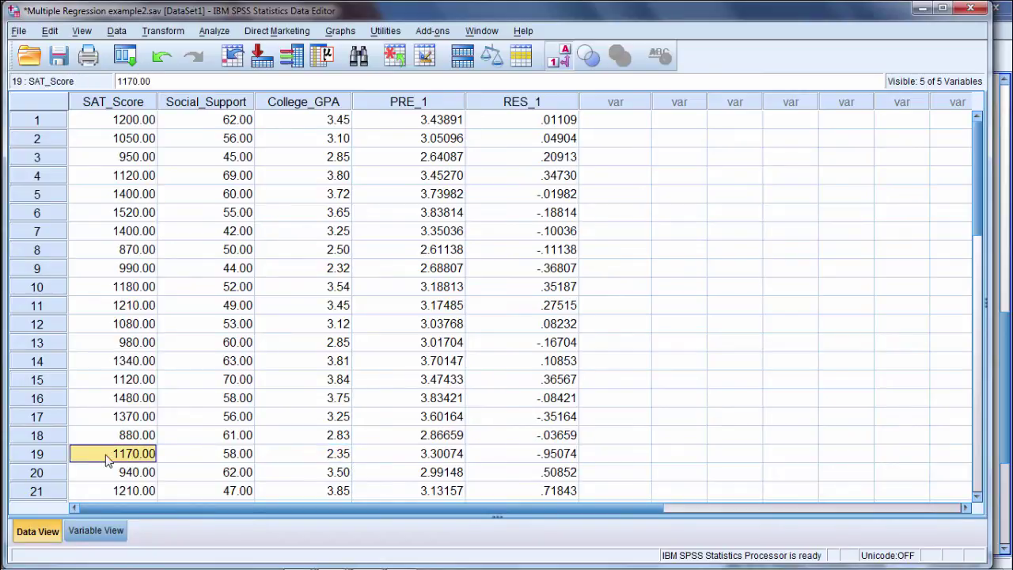
{"action": "left_click", "coordinate": [321, 457]}
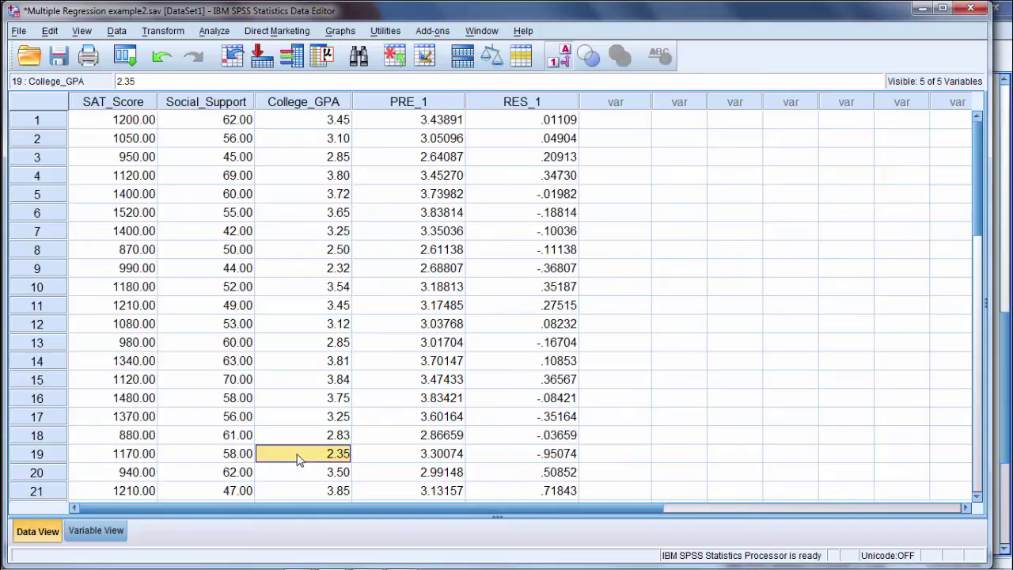
{"action": "left_click", "coordinate": [144, 452]}
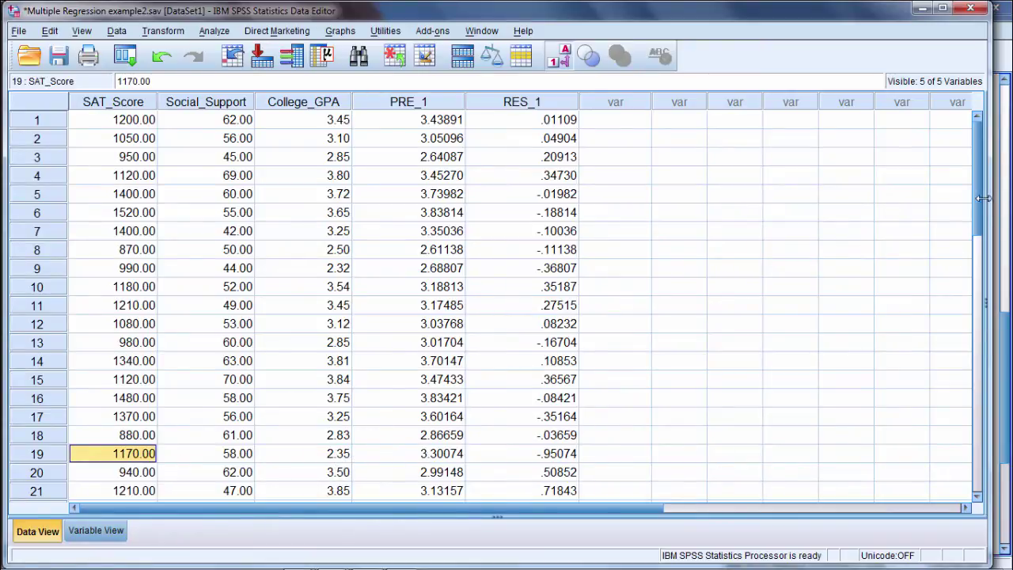
{"action": "scroll", "coordinate": [972, 239], "scroll_direction": "down", "scroll_amount": 2}
{"action": "scroll", "coordinate": [969, 233], "scroll_direction": "down", "scroll_amount": 1}
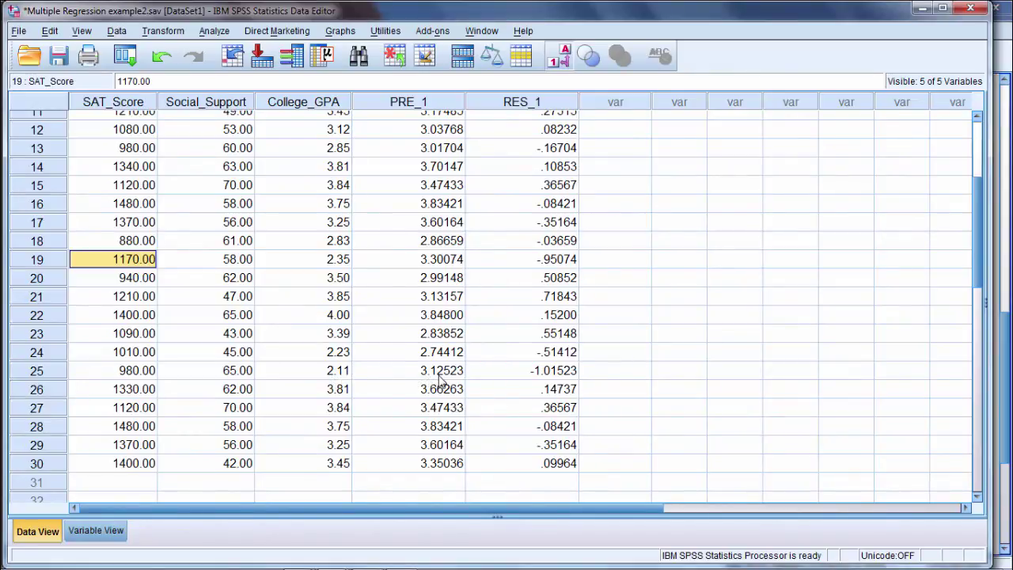
{"action": "left_click", "coordinate": [228, 376]}
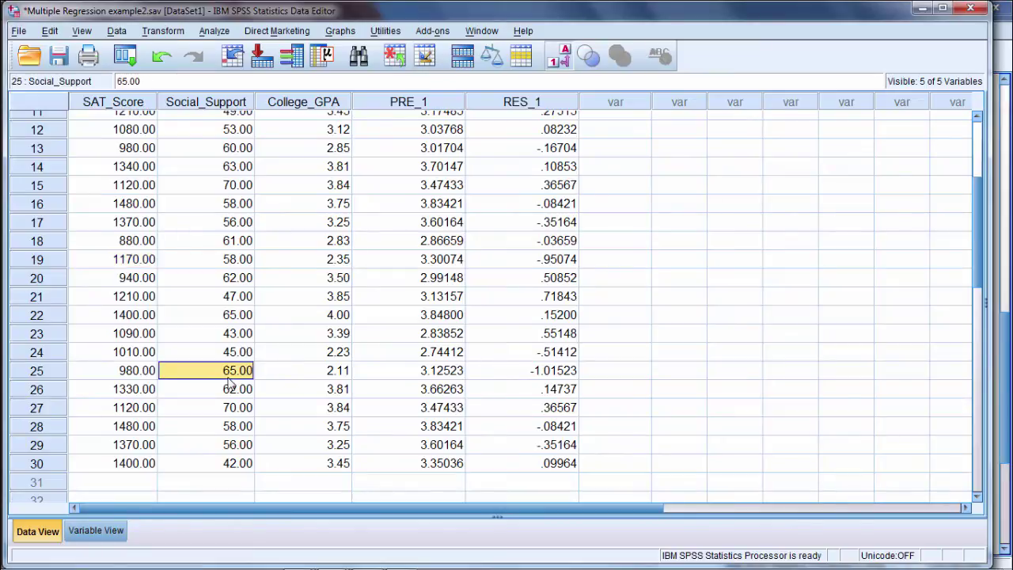
{"action": "left_click", "coordinate": [141, 375]}
{"action": "left_click", "coordinate": [241, 380]}
{"action": "left_click", "coordinate": [440, 372]}
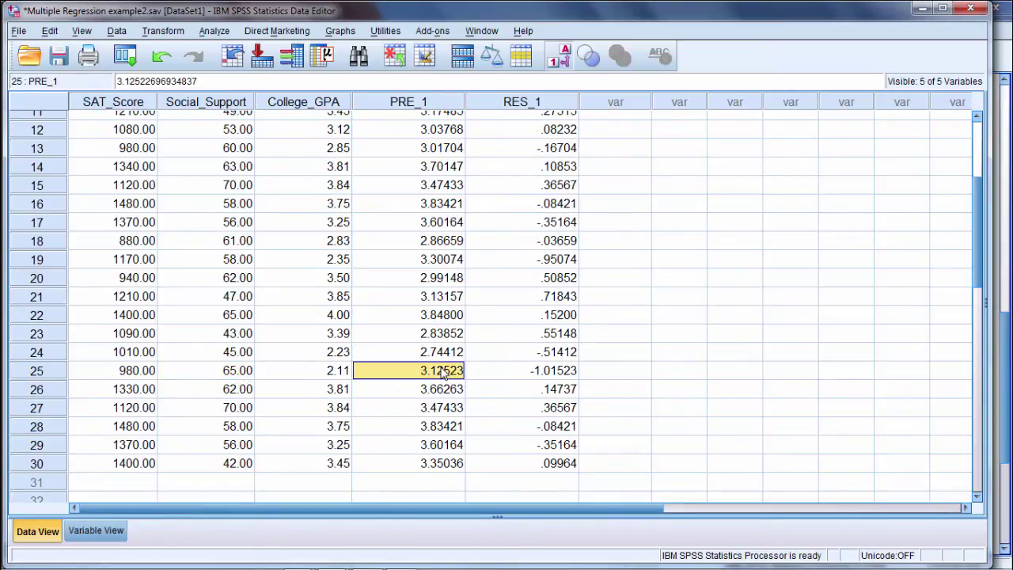
{"action": "left_click", "coordinate": [337, 379]}
{"action": "left_click", "coordinate": [506, 384]}
{"action": "key", "text": "ctrl+Up"}
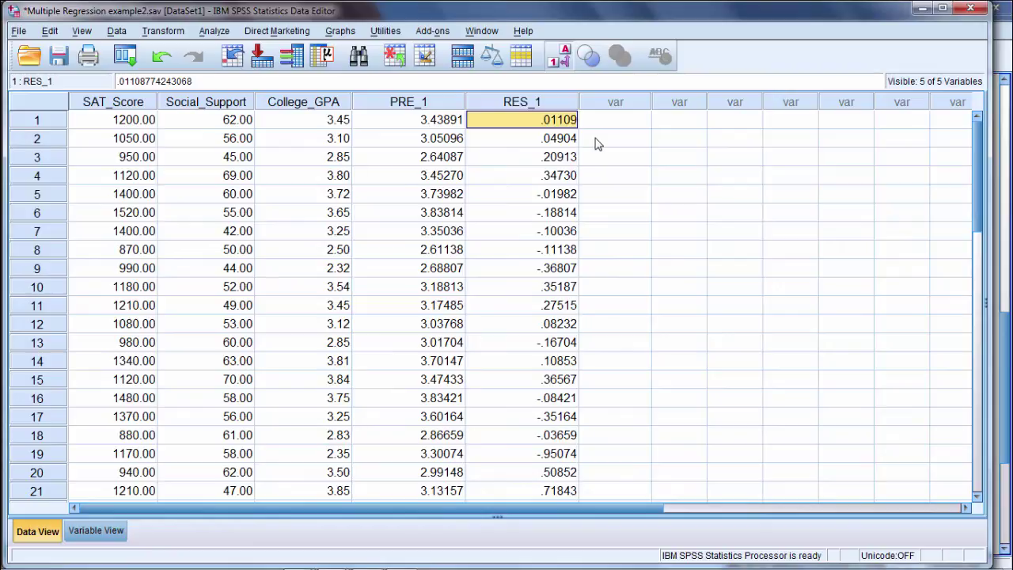
Step: Select the rows for cases 1 and 19, then switch to the Output2 regression document
{"action": "left_click", "coordinate": [48, 121]}
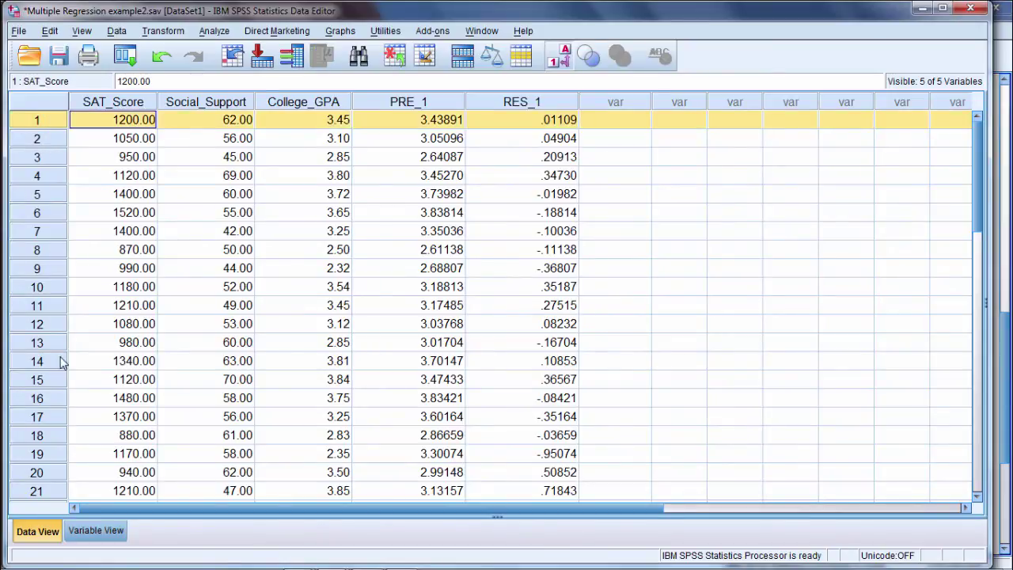
{"action": "left_click", "coordinate": [47, 444]}
{"action": "left_click", "coordinate": [46, 453]}
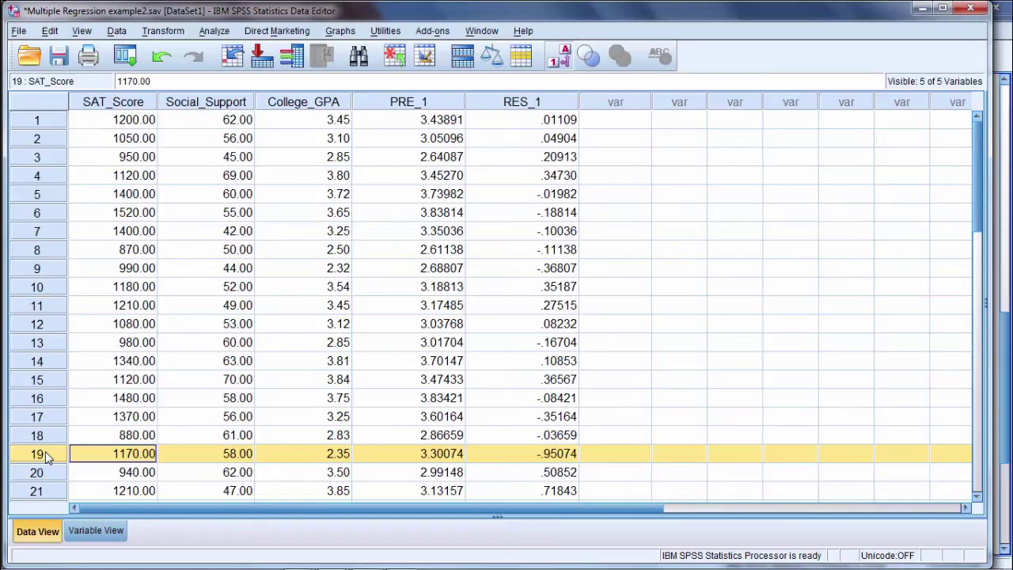
{"action": "left_click", "coordinate": [481, 31]}
Step: Review the Model Summary, Coefficients and Residuals Statistics tables, then return to the PRE_1/RES_1 dataset
{"action": "left_click", "coordinate": [522, 127]}
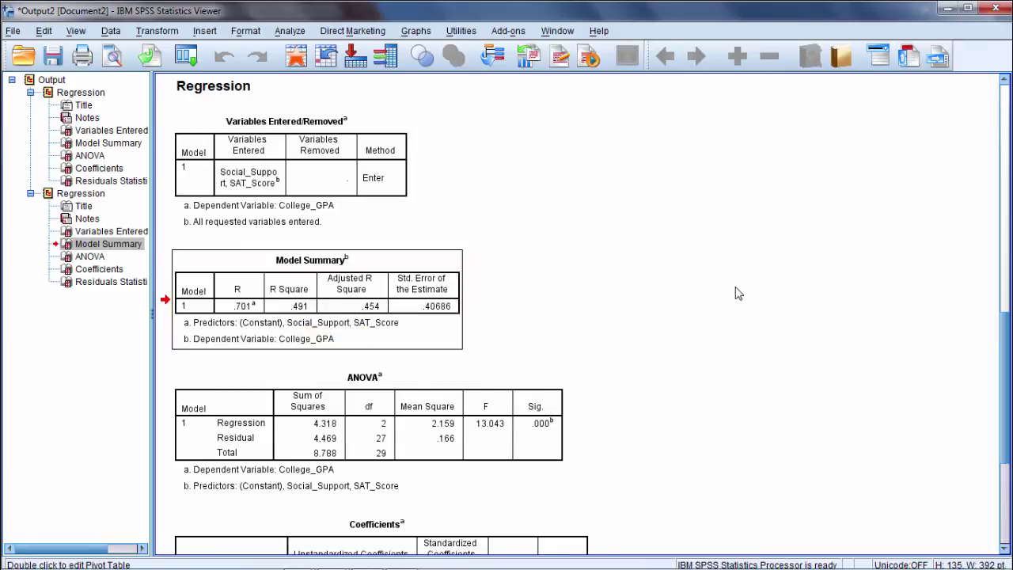
{"action": "left_click_drag", "start_coordinate": [1004, 341], "coordinate": [995, 400]}
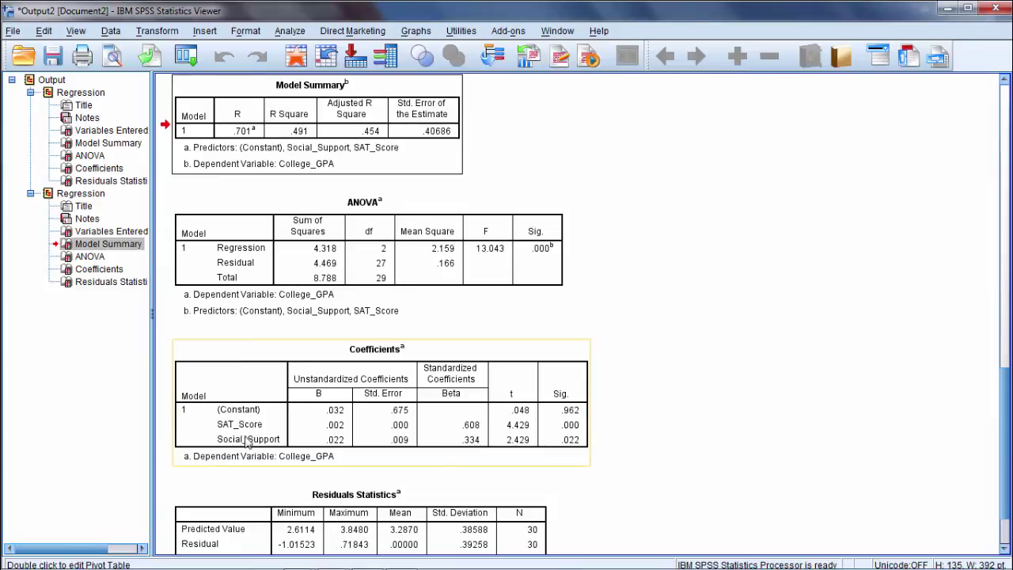
{"action": "scroll", "coordinate": [1008, 102], "scroll_direction": "up", "scroll_amount": 5}
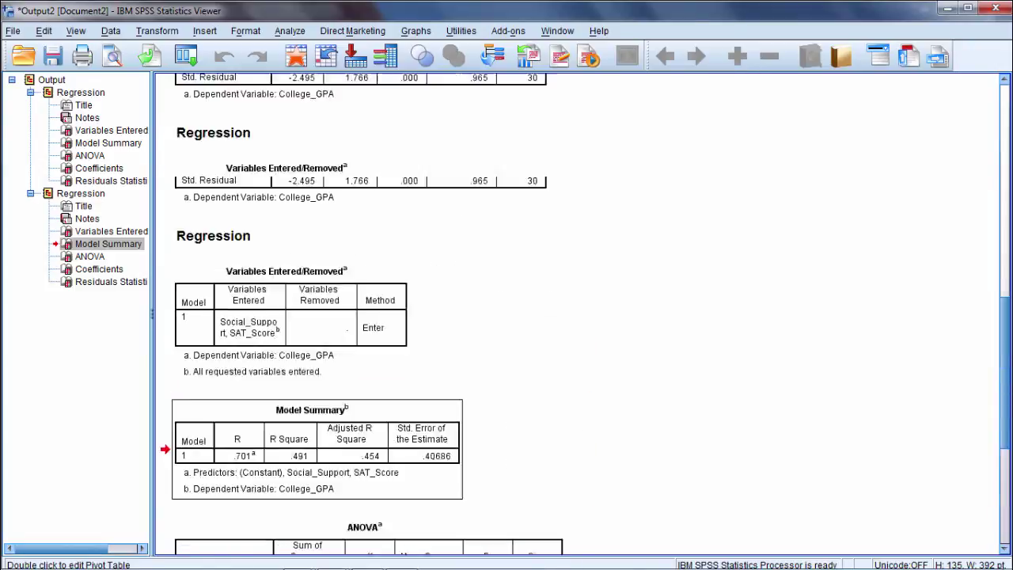
{"action": "scroll", "coordinate": [1007, 102], "scroll_direction": "down", "scroll_amount": 3}
{"action": "key", "text": "alt+Tab"}
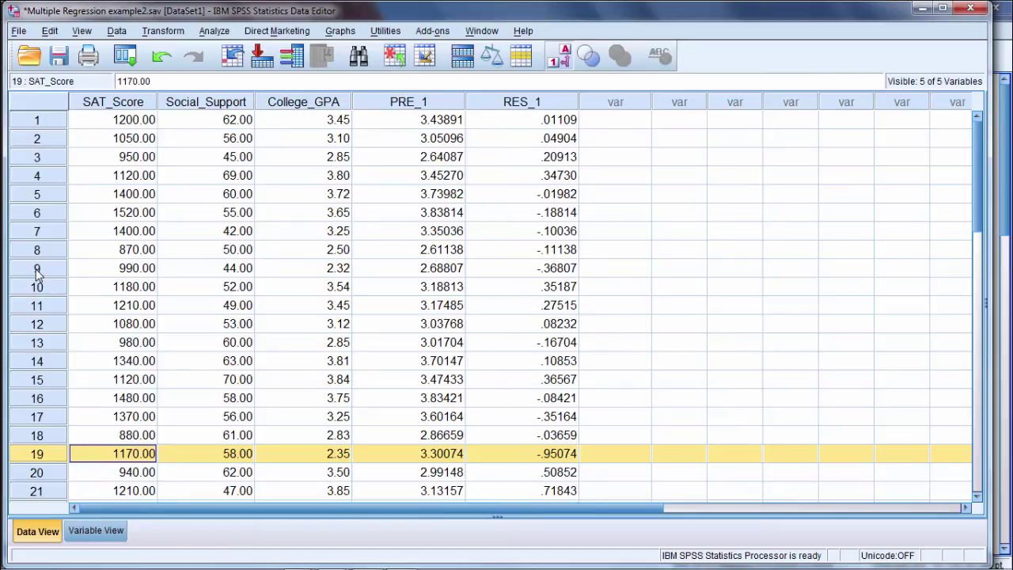
{"action": "left_click", "coordinate": [450, 102]}
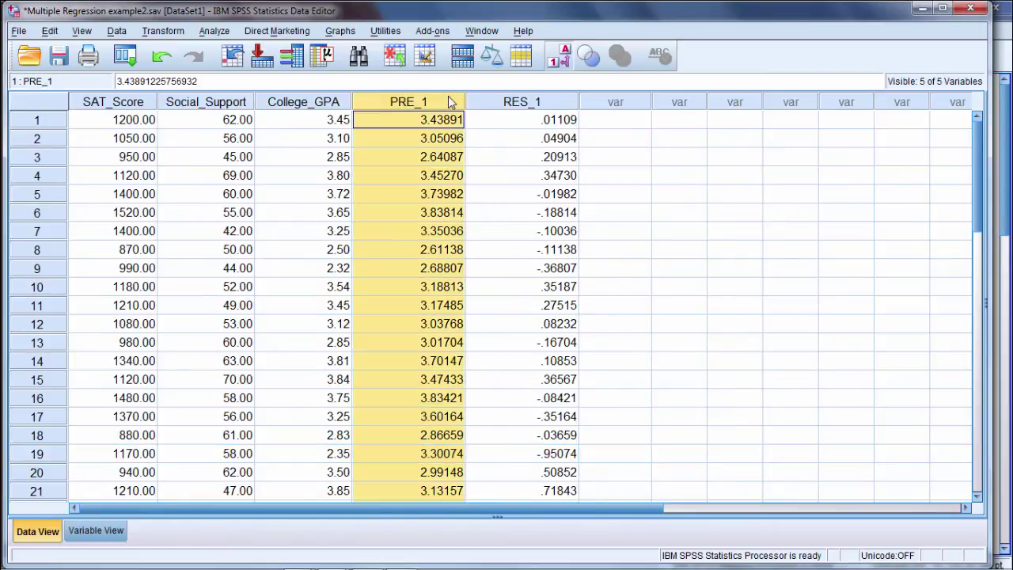
{"action": "left_click", "coordinate": [434, 121]}
{"action": "left_click", "coordinate": [440, 105]}
{"action": "left_click", "coordinate": [537, 103]}
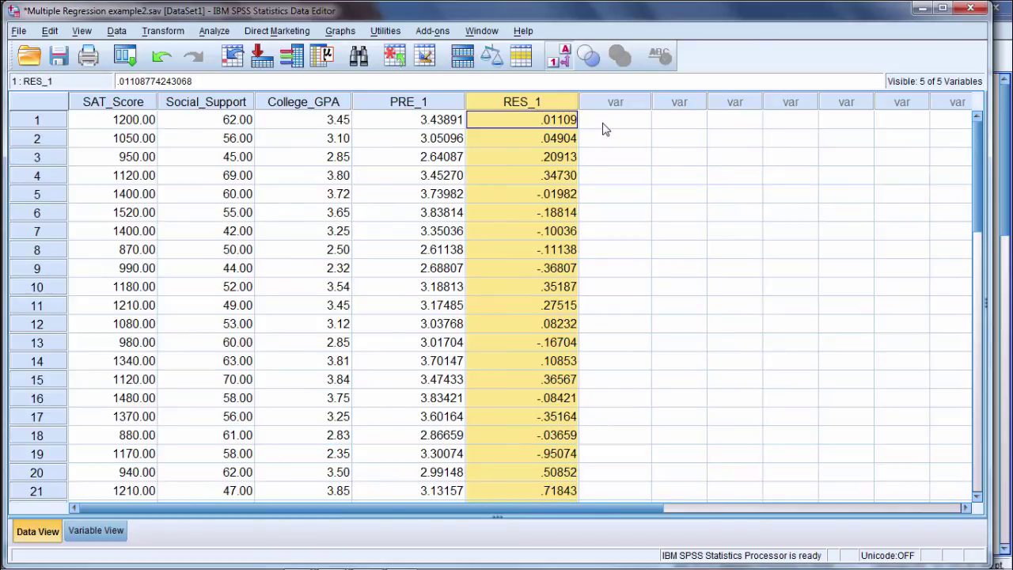
{"action": "left_click", "coordinate": [440, 109]}
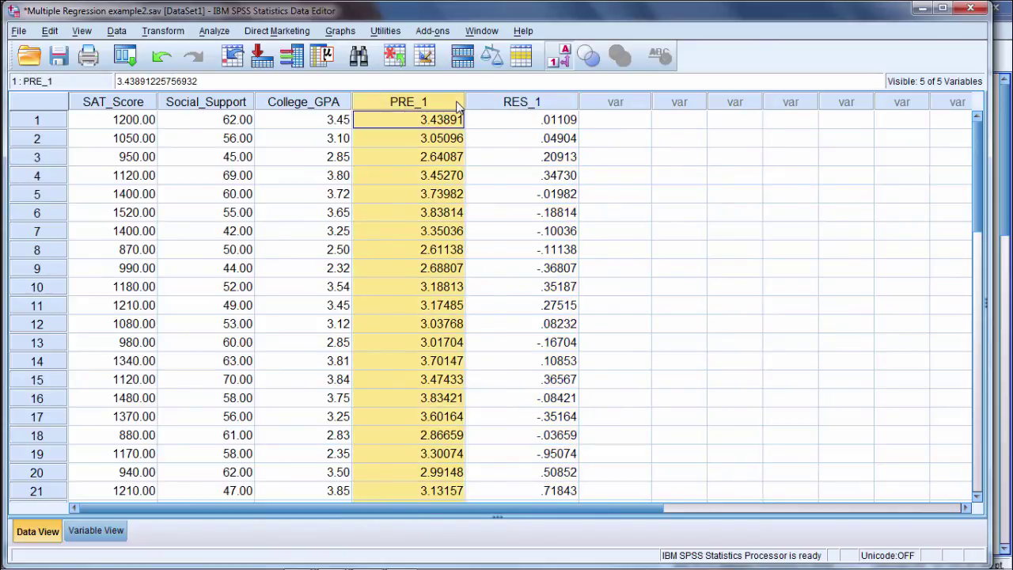
{"action": "left_click", "coordinate": [479, 101]}
{"action": "left_click", "coordinate": [451, 101]}
{"action": "left_click", "coordinate": [499, 157]}
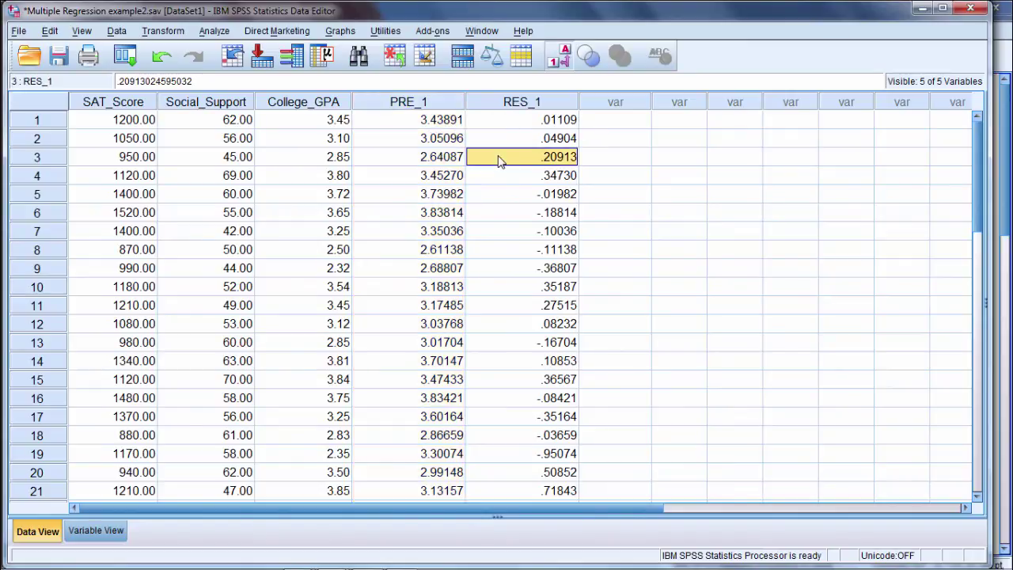
{"action": "left_click", "coordinate": [456, 104]}
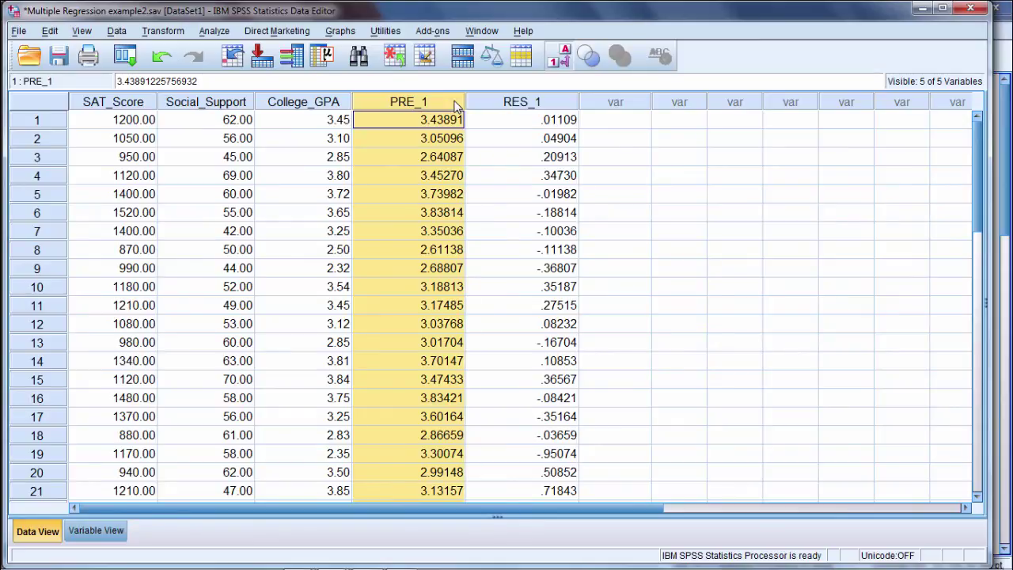
{"action": "left_click", "coordinate": [518, 108]}
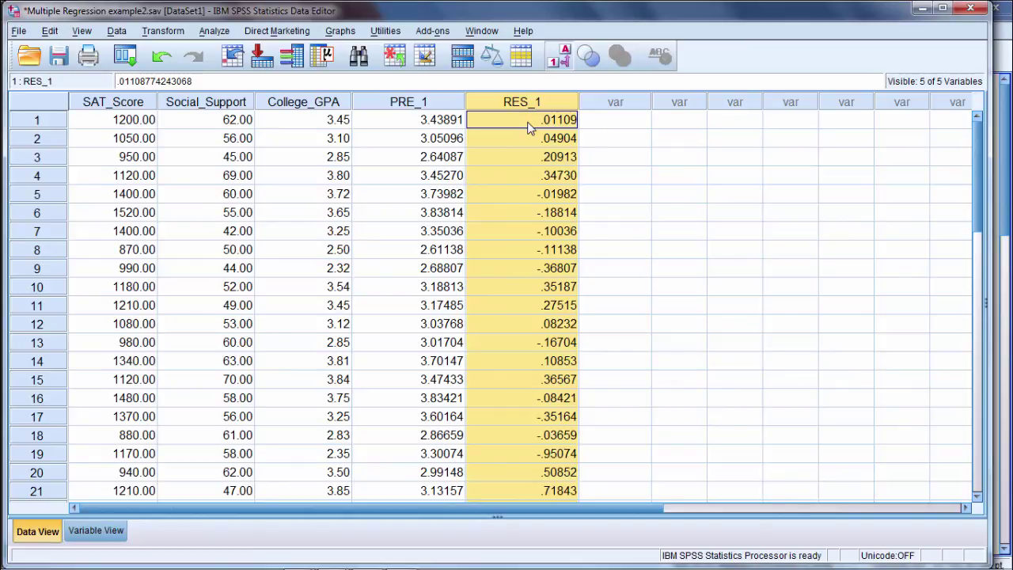
{"action": "key", "text": "Left"}
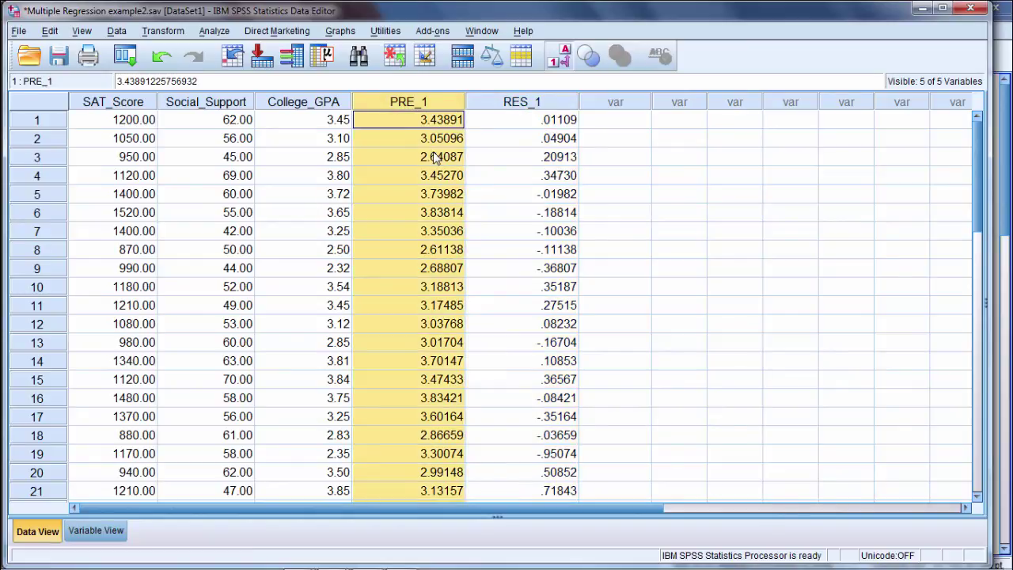